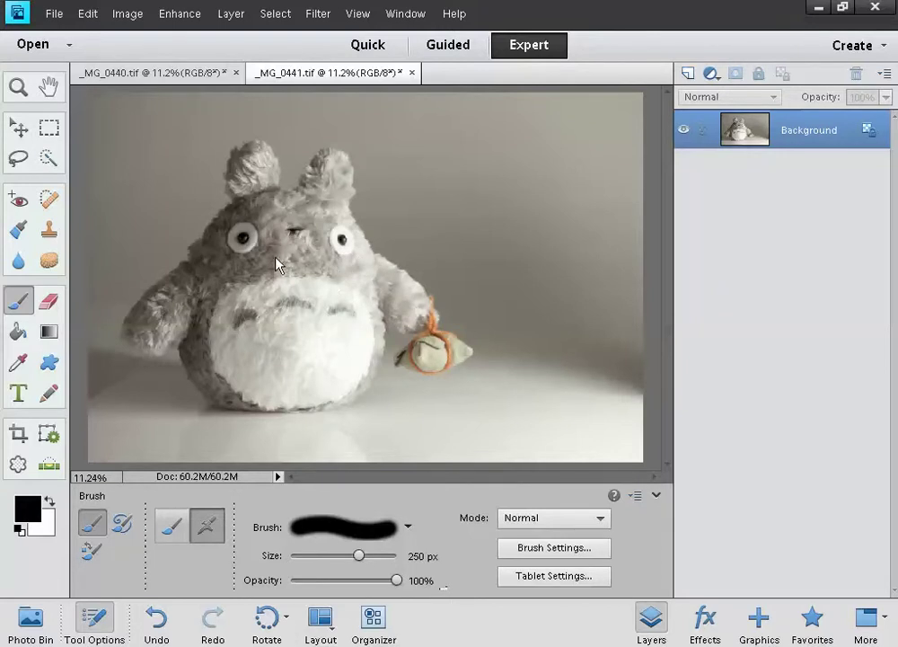
Compare the photos _MG_0440.tif and _MG_0441.tif, and tile their windows side by side.
click(156, 74)
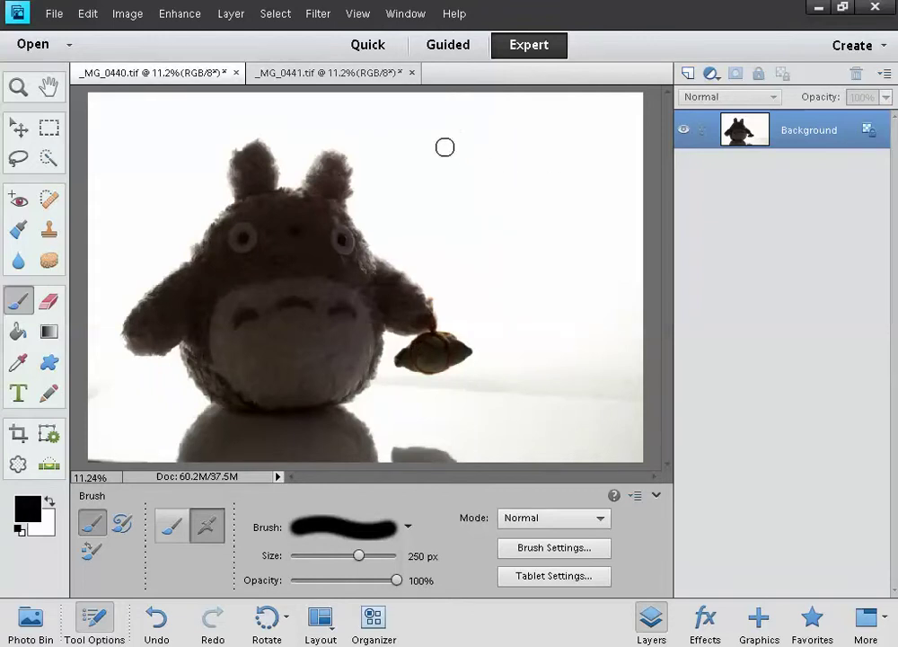
click(334, 81)
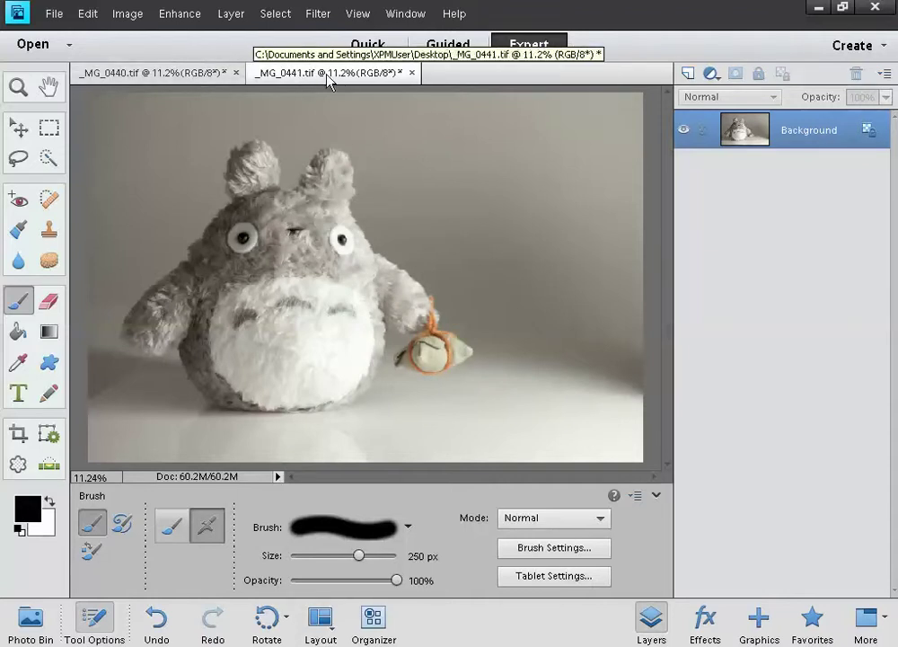
click(356, 15)
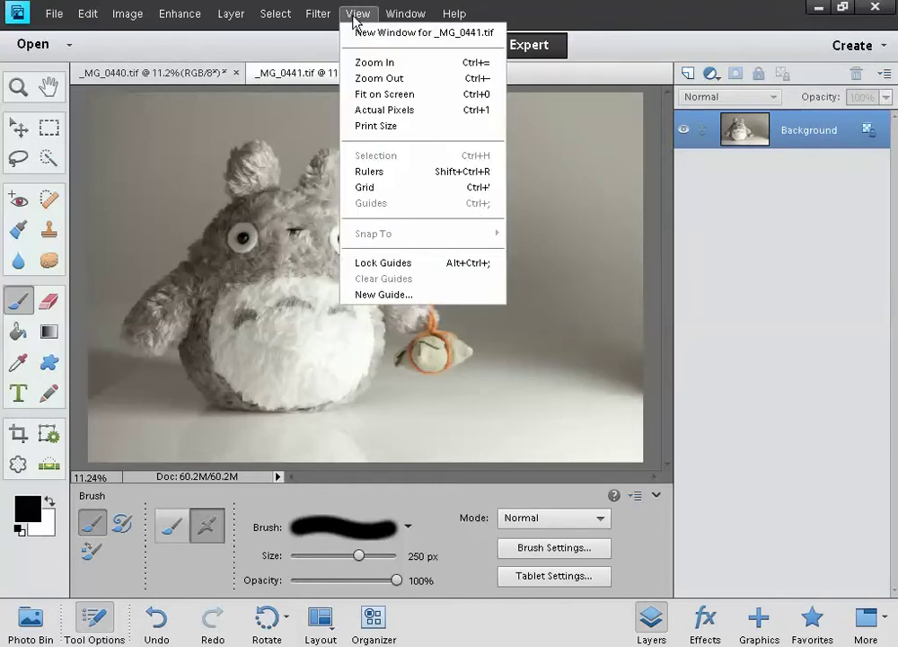
mouse_move(391, 21)
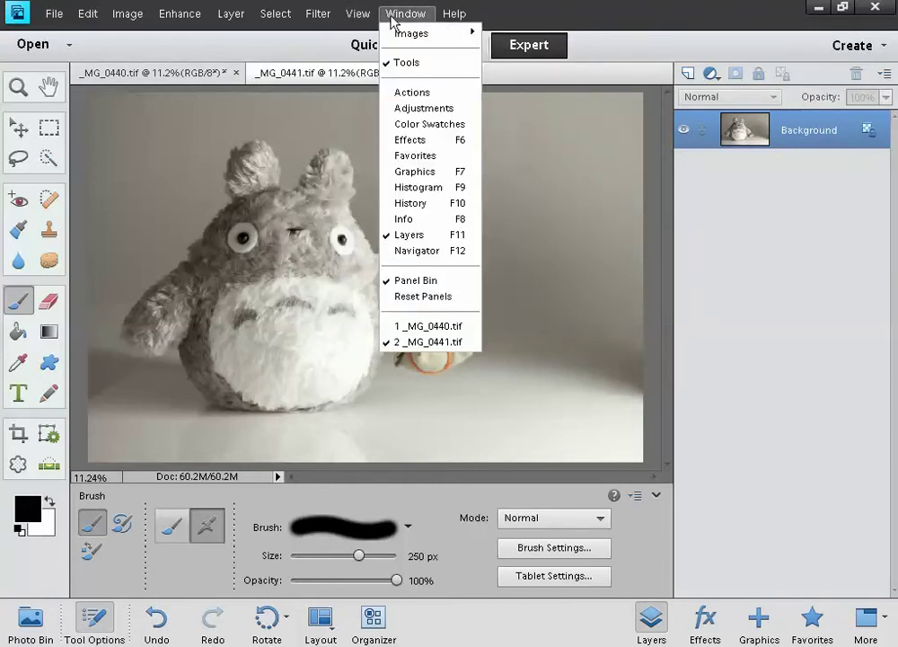
mouse_move(407, 38)
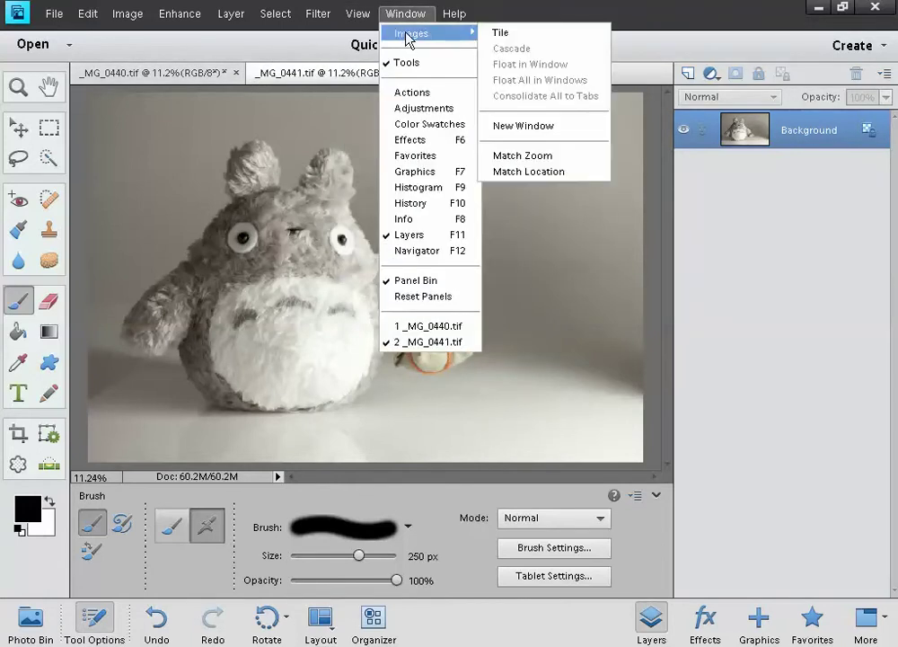
click(501, 34)
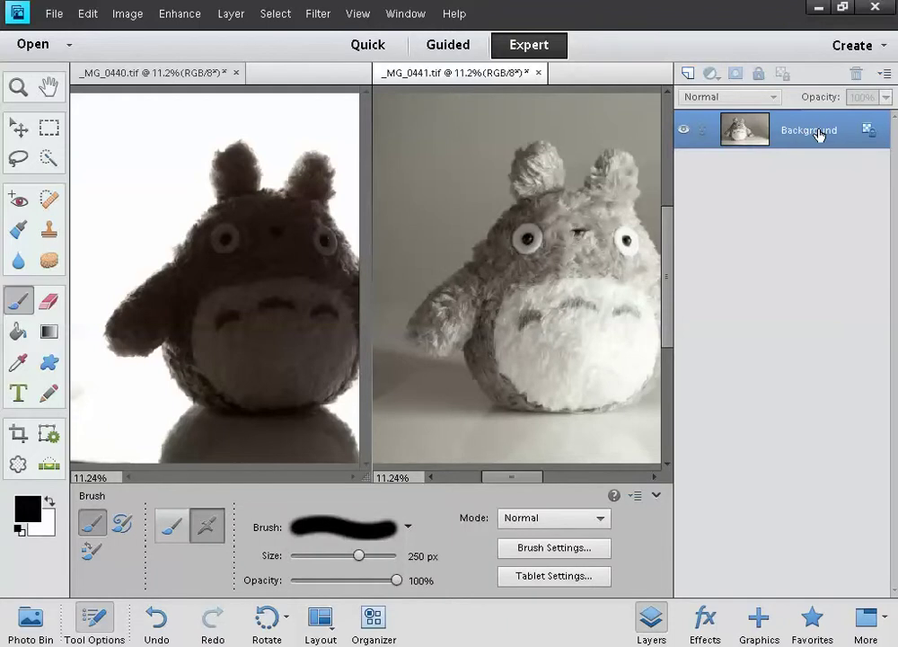
Copy the Background layer of _MG_0441.tif into _MG_0440.tif and close _MG_0441.tif without saving.
drag(812, 132, 261, 233)
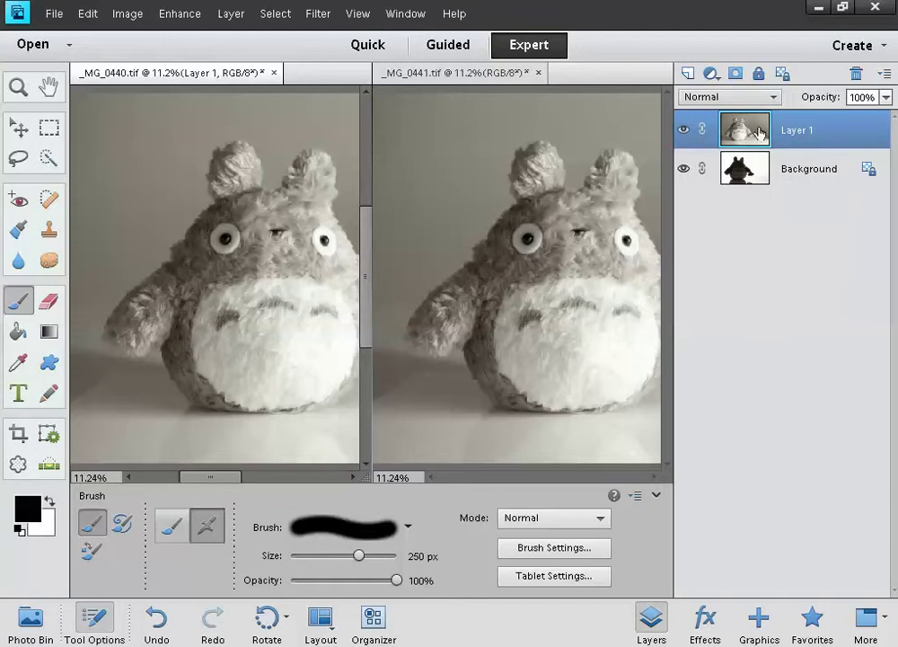
click(539, 72)
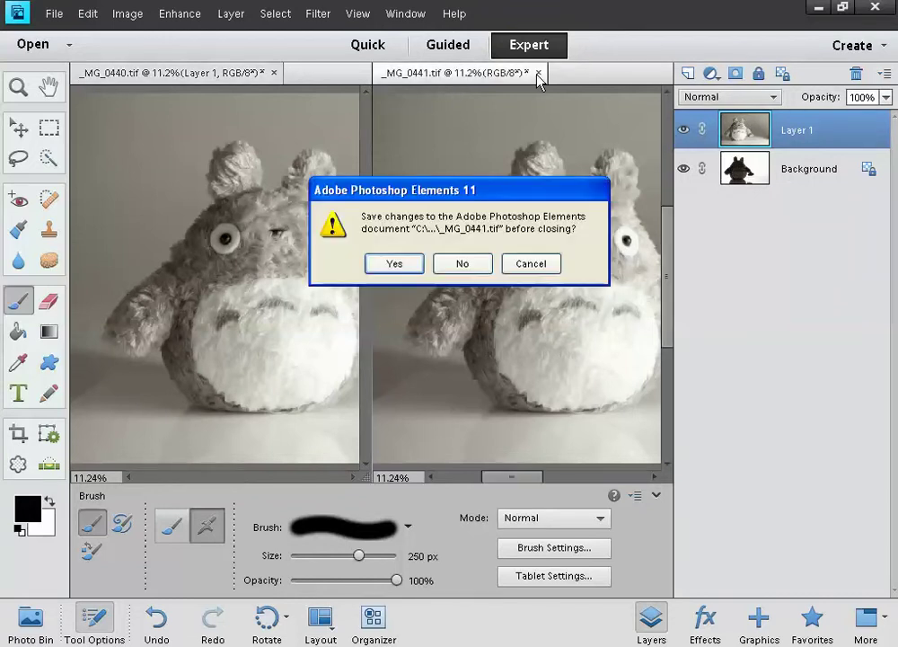
click(461, 263)
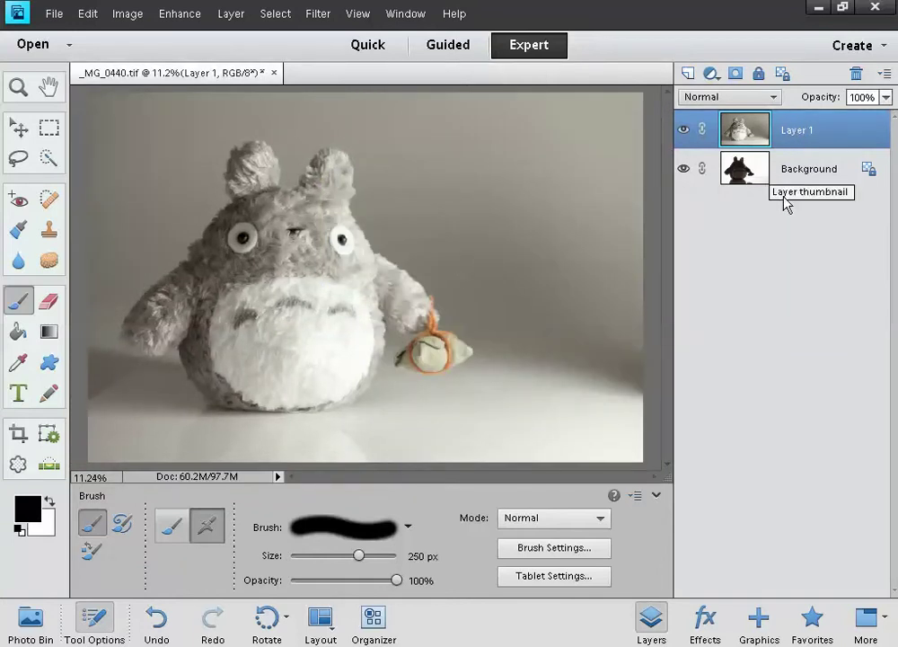
Set Layer 1's blend mode to Lighten and compare the image with that layer hidden and shown.
click(774, 98)
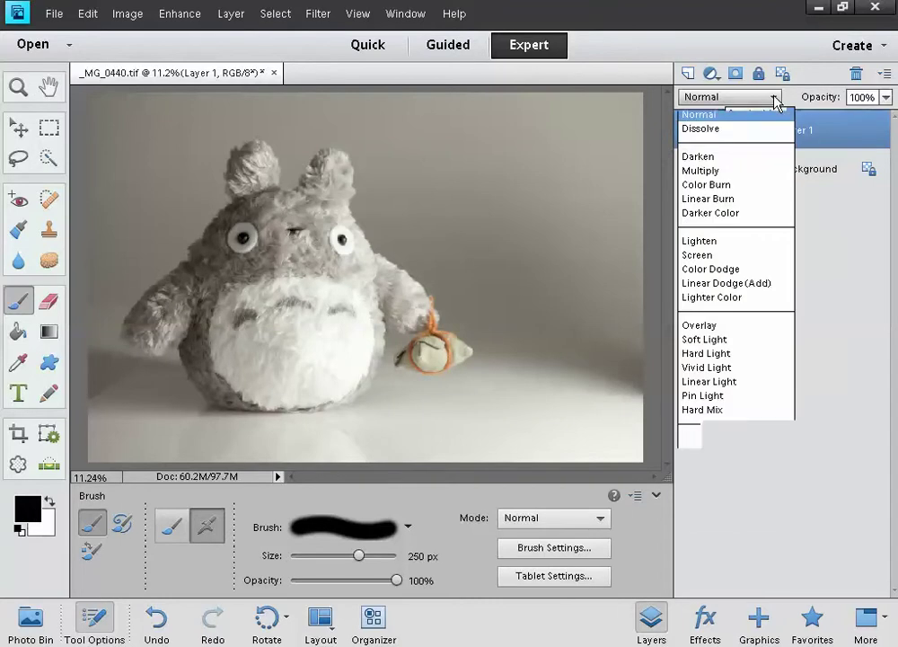
click(709, 243)
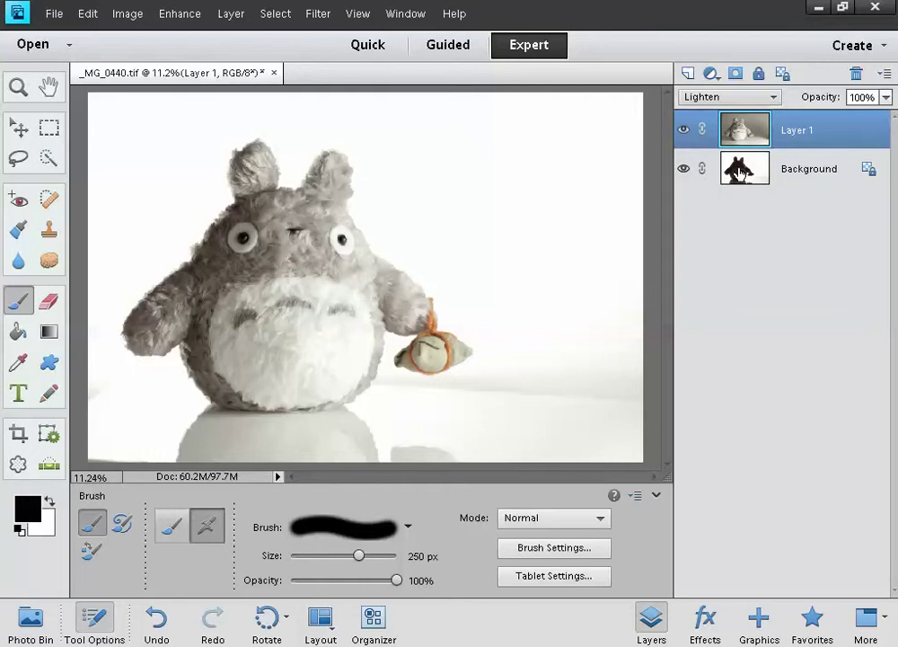
click(683, 130)
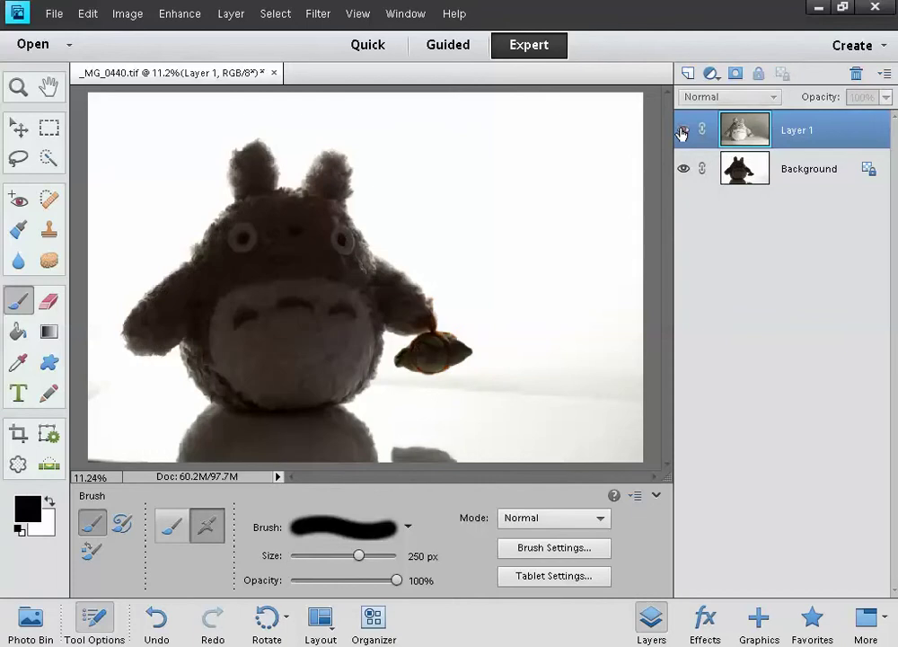
click(683, 130)
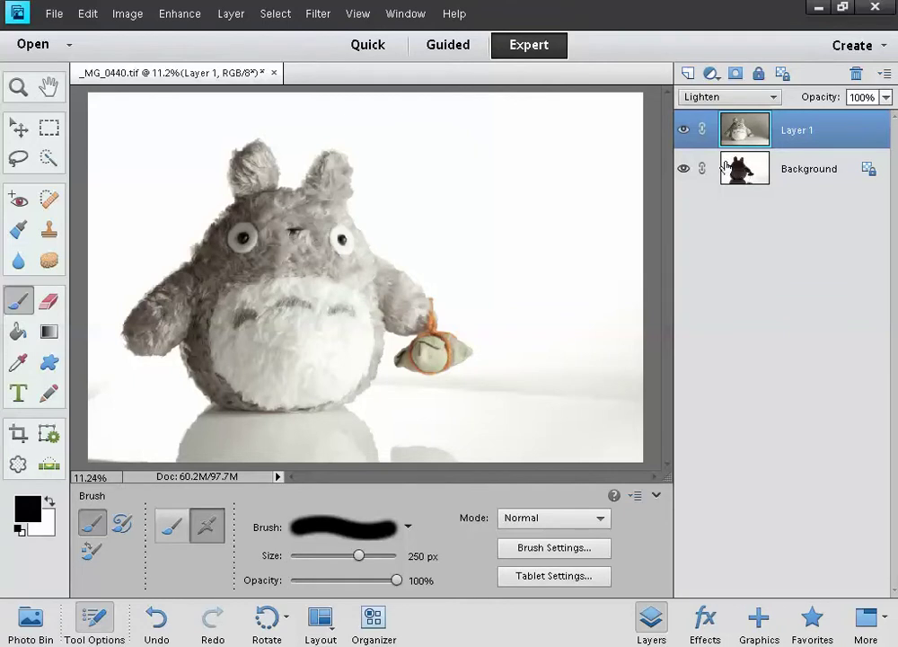
click(683, 131)
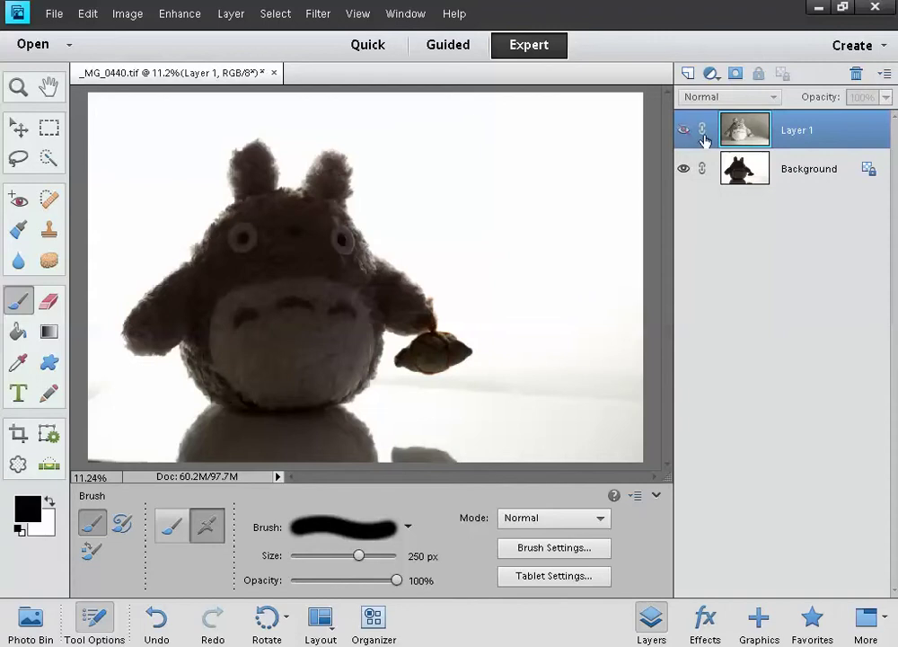
click(684, 132)
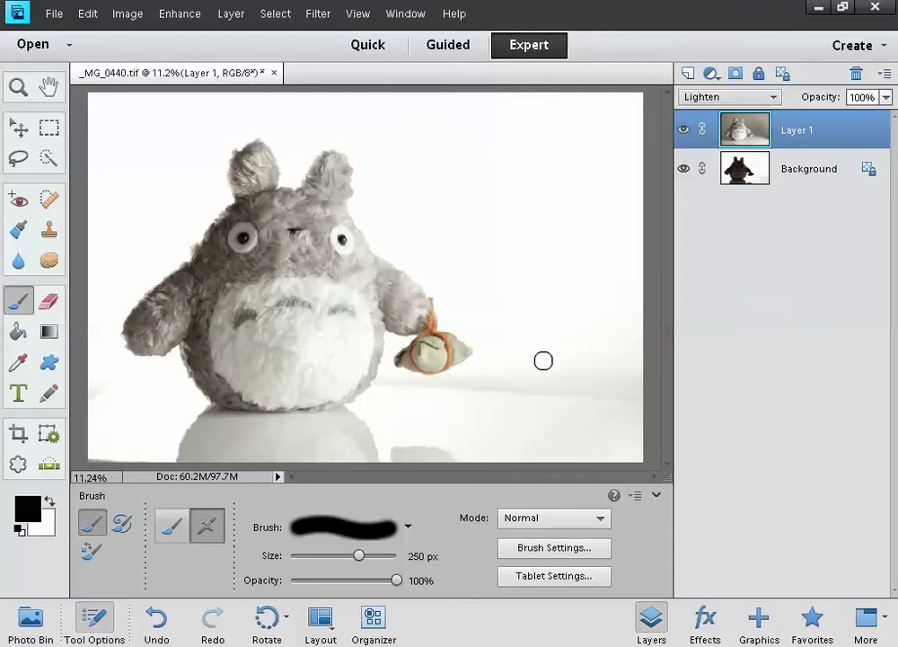
Add a Solid Color fill layer in white (ffffff) above Layer 1.
click(711, 75)
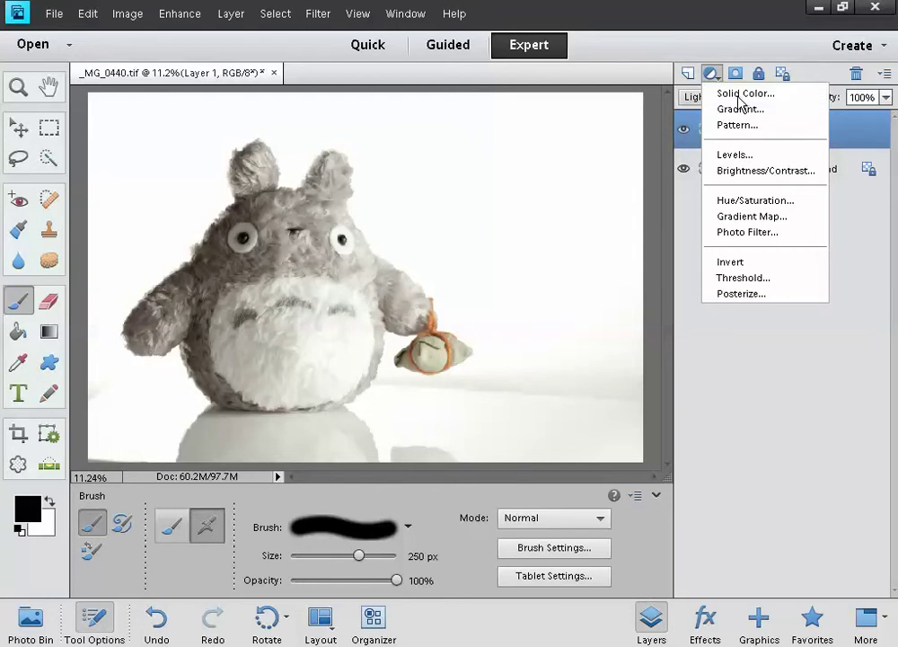
click(742, 97)
drag(348, 289, 194, 105)
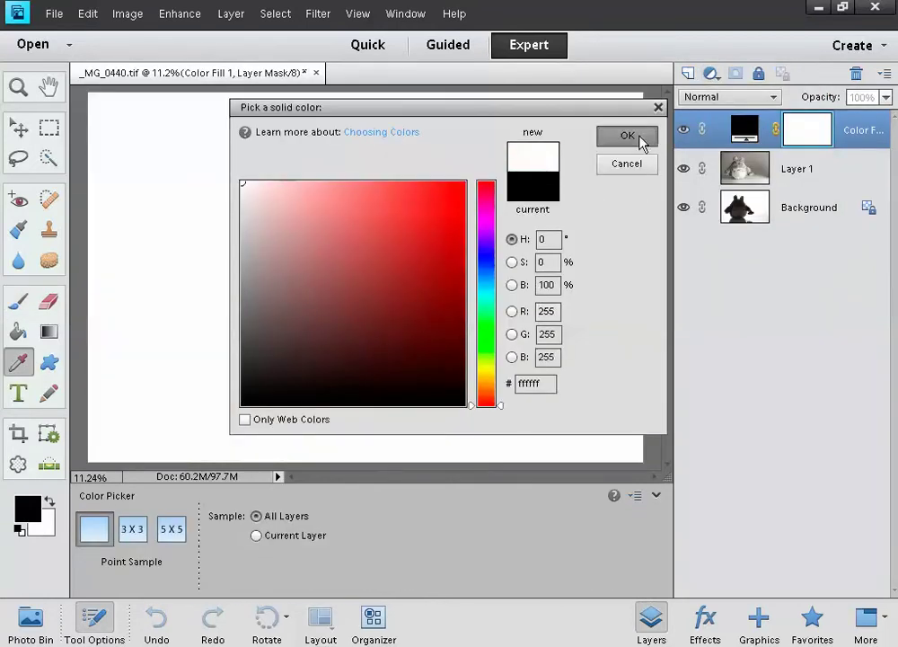
click(648, 137)
Choose the Brush tool with white as the foreground color and invert the color fill layer's mask.
key(b)
key(x)
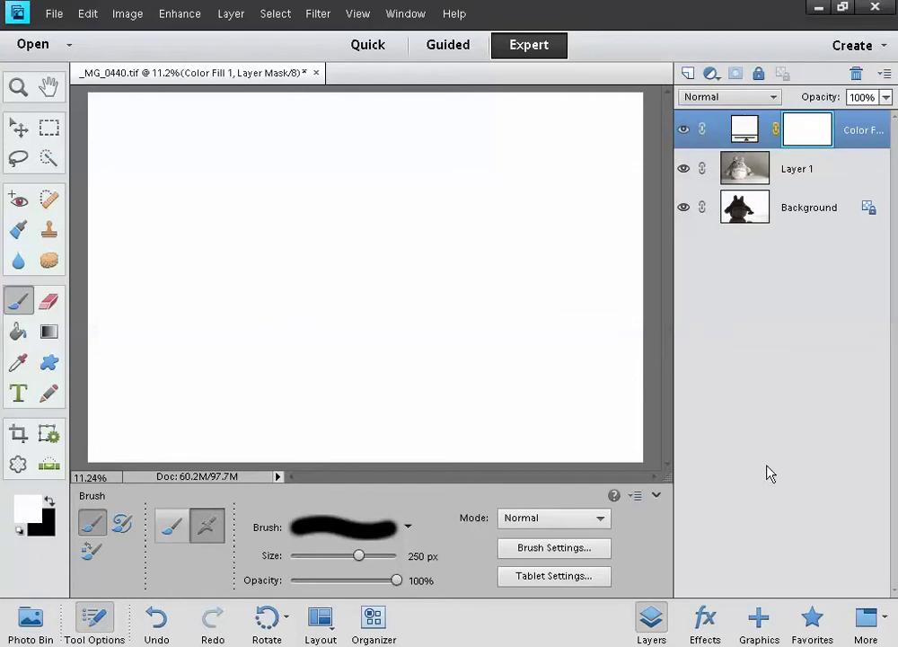
key(ctrl+i)
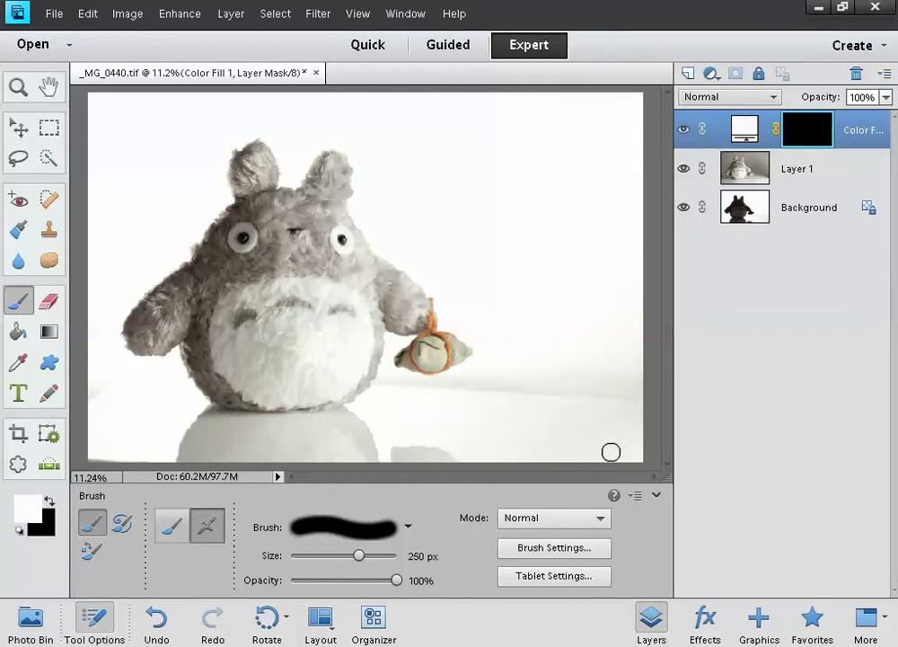
Paint white on the fill layer's mask over the gray floor beside and below the toy's bag.
mouse_move(558, 395)
mouse_down()
mouse_move(649, 386)
mouse_move(621, 397)
mouse_move(627, 406)
mouse_move(594, 414)
mouse_move(524, 406)
mouse_move(511, 420)
mouse_move(526, 438)
mouse_move(600, 468)
mouse_move(535, 417)
mouse_move(587, 442)
mouse_move(652, 446)
mouse_move(635, 461)
mouse_move(644, 450)
mouse_move(648, 355)
mouse_move(615, 351)
mouse_move(577, 376)
mouse_move(549, 367)
mouse_move(523, 392)
mouse_move(617, 323)
mouse_move(489, 397)
mouse_move(445, 397)
mouse_move(525, 465)
mouse_move(475, 441)
mouse_move(490, 401)
mouse_up()
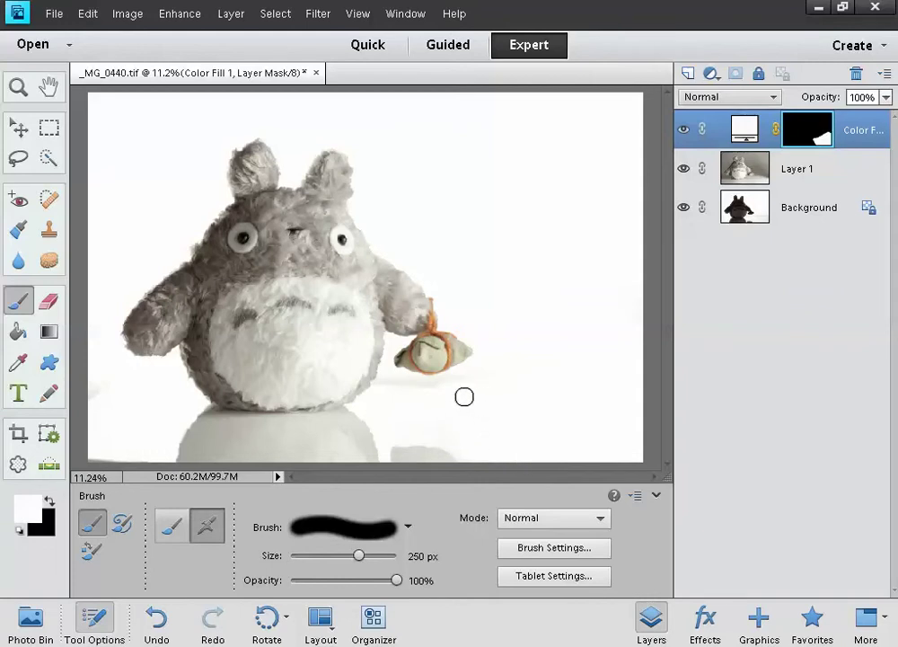
key(ctrl+equal)
key(ctrl+equal)
key(ctrl+equal)
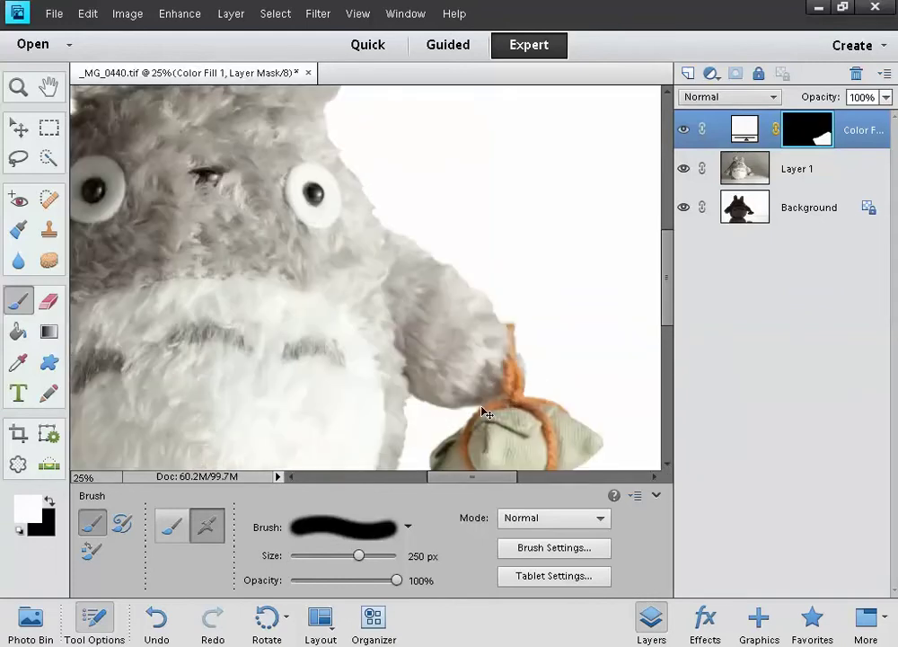
drag(519, 424, 422, 147)
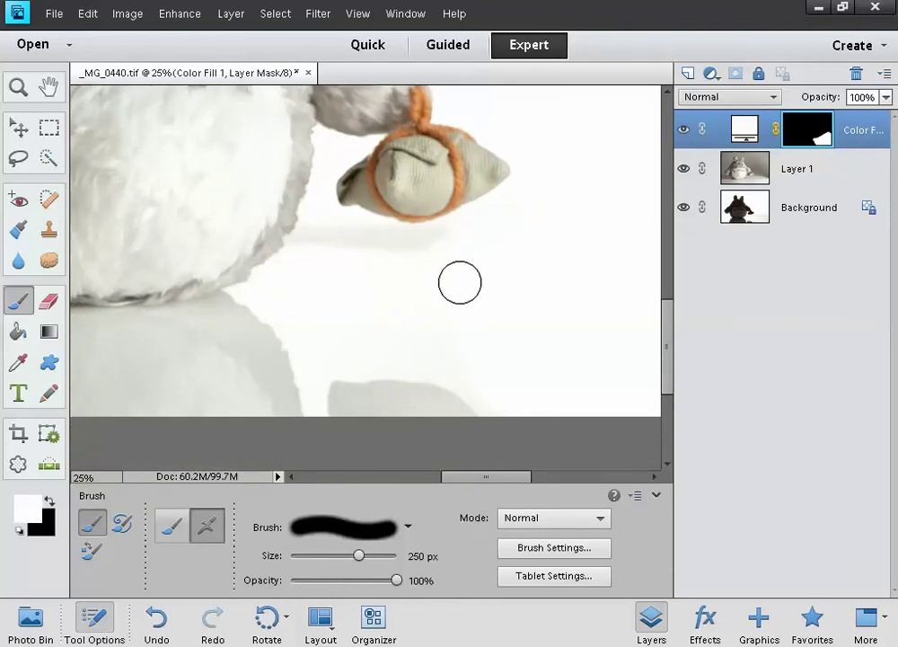
click(388, 268)
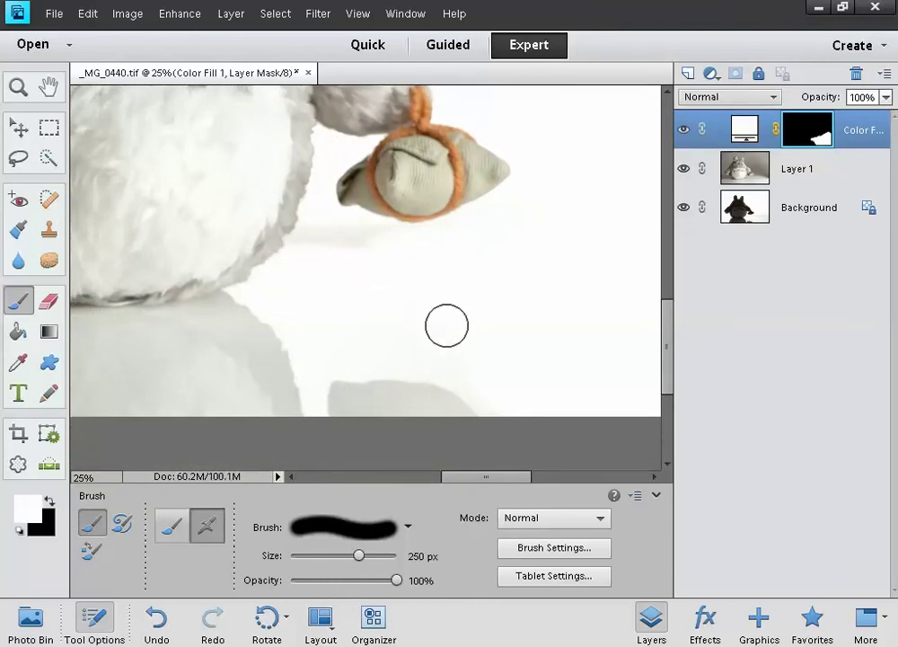
Check the brush settings and paint out the shadow under the bag, reducing the brush to 100 px near the toy's body.
click(560, 548)
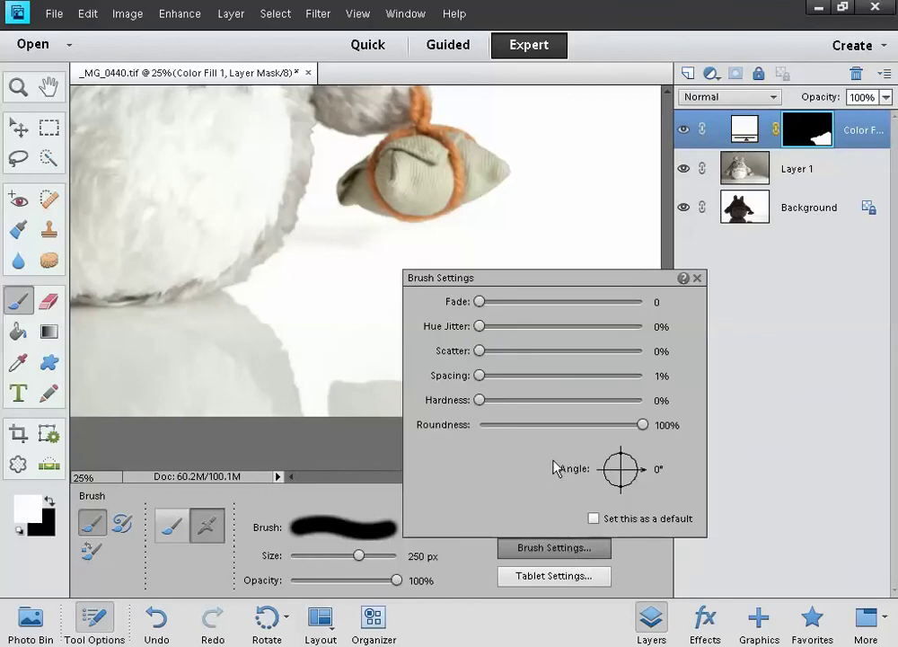
click(648, 569)
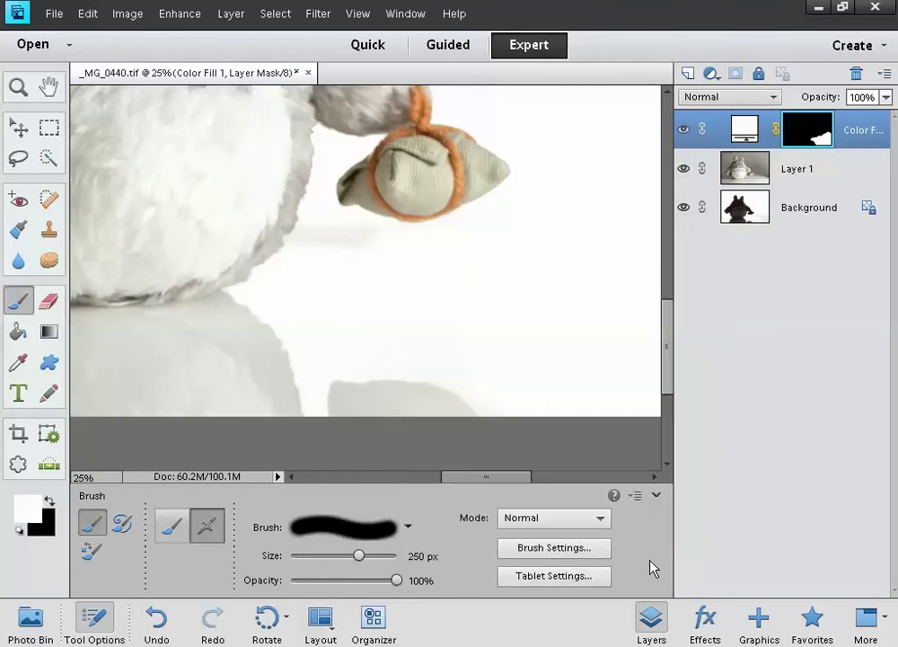
drag(361, 262, 319, 257)
key(bracketleft)
key(bracketleft)
key(bracketleft)
key(bracketleft)
key(bracketleft)
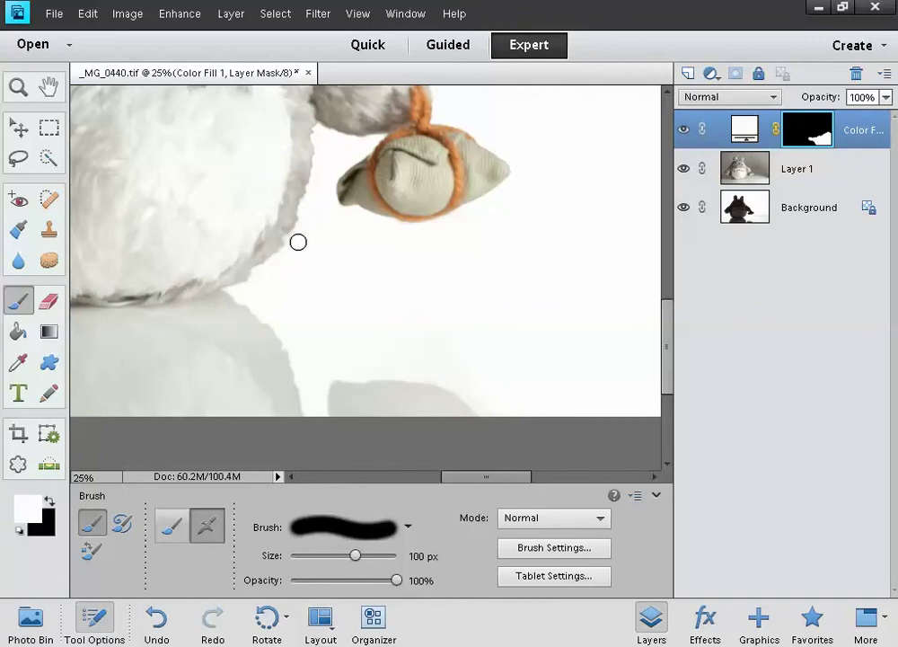
Try to fade the bag's reflection on the floor with a 500 px white brush, and undo the stroke.
key(bracketright)
key(bracketright)
key(bracketright)
key(bracketright)
key(bracketright)
key(bracketright)
key(bracketright)
key(bracketright)
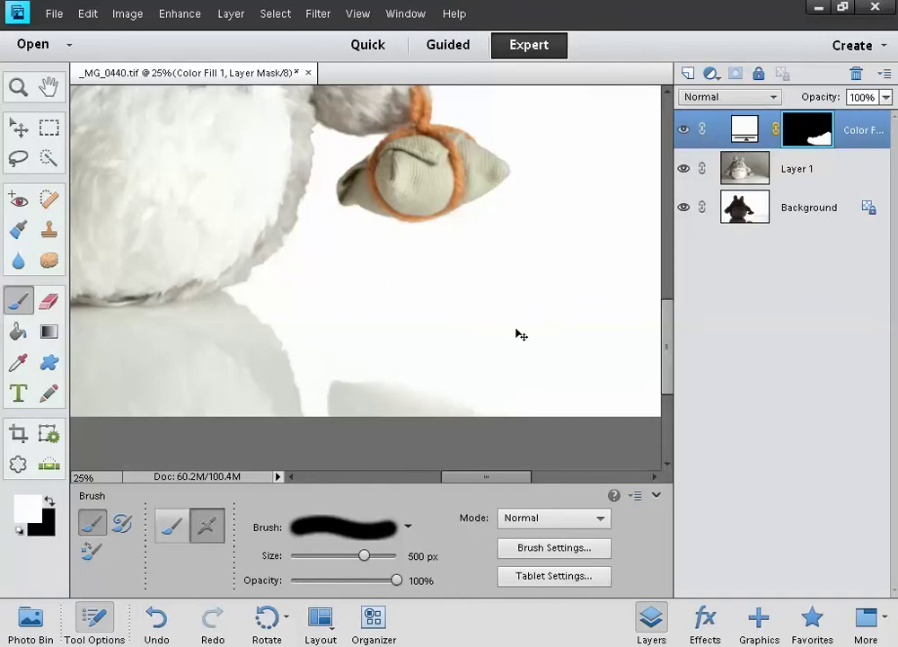
key(ctrl+z)
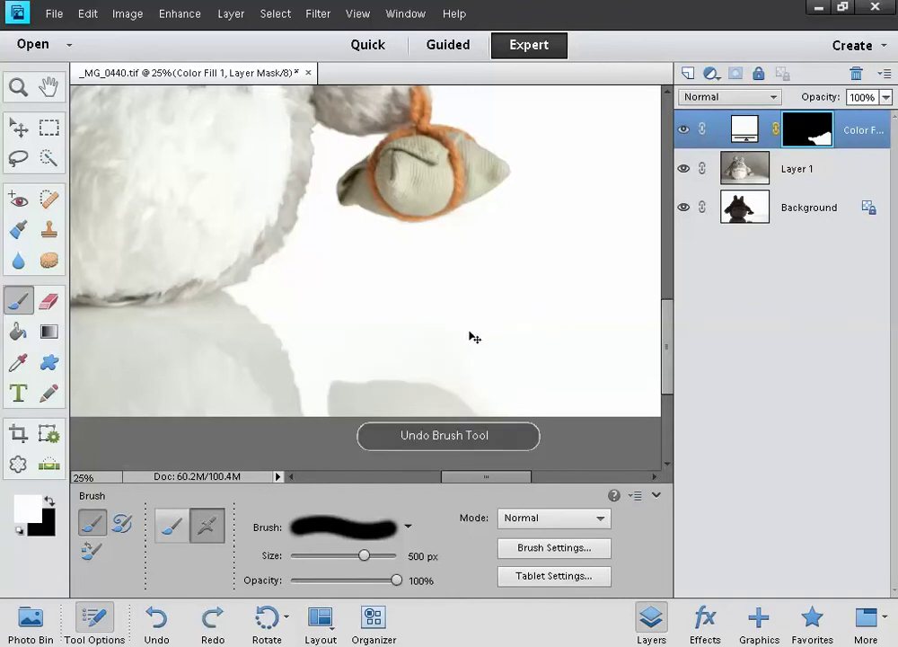
Paint out the gray patches in the photo's lower-left corner on the mask, reducing the brush to 175 px near the toy.
mouse_move(511, 482)
mouse_down()
mouse_move(587, 493)
mouse_move(351, 487)
mouse_move(385, 486)
mouse_move(397, 473)
mouse_up()
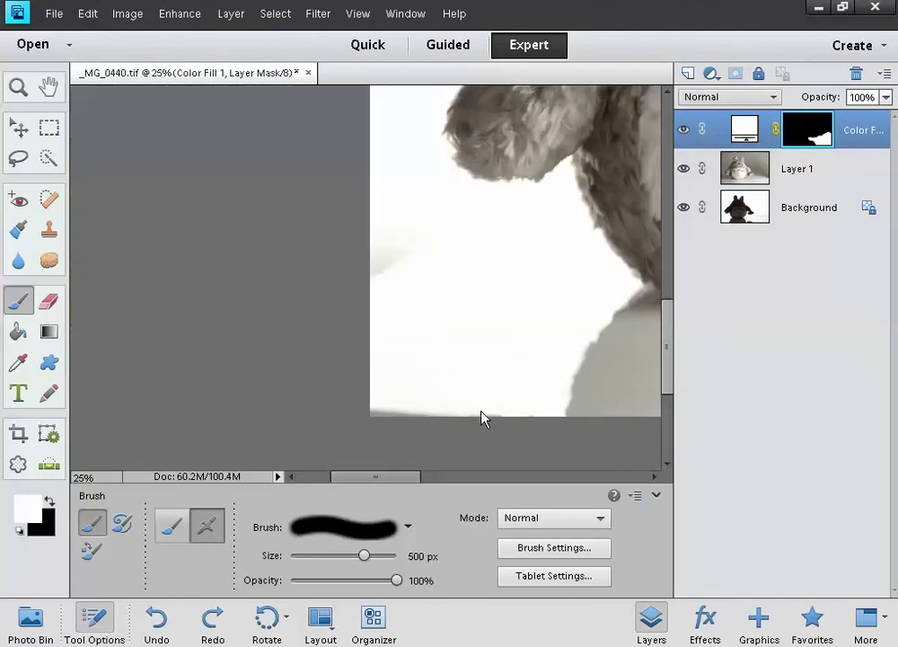
drag(469, 358, 469, 377)
key(bracketleft)
key(bracketleft)
key(bracketleft)
key(bracketleft)
key(bracketleft)
key(bracketleft)
key(bracketleft)
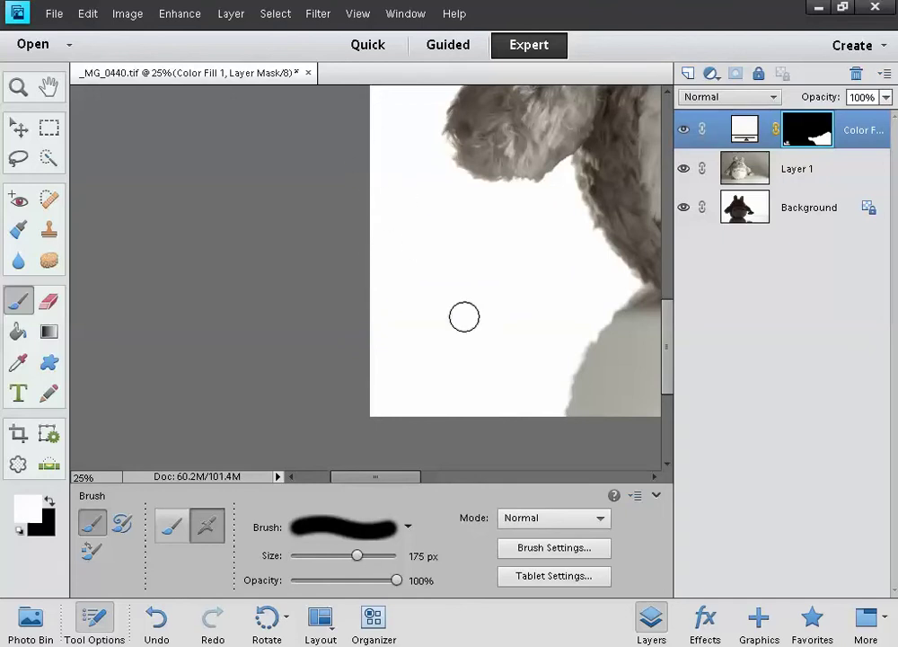
drag(463, 317, 547, 310)
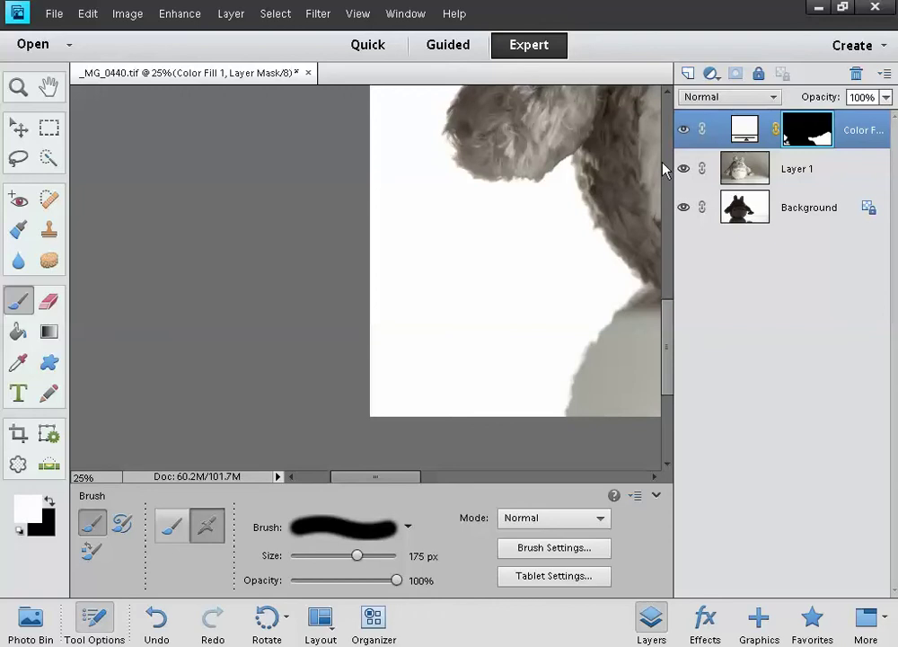
key(ctrl+0)
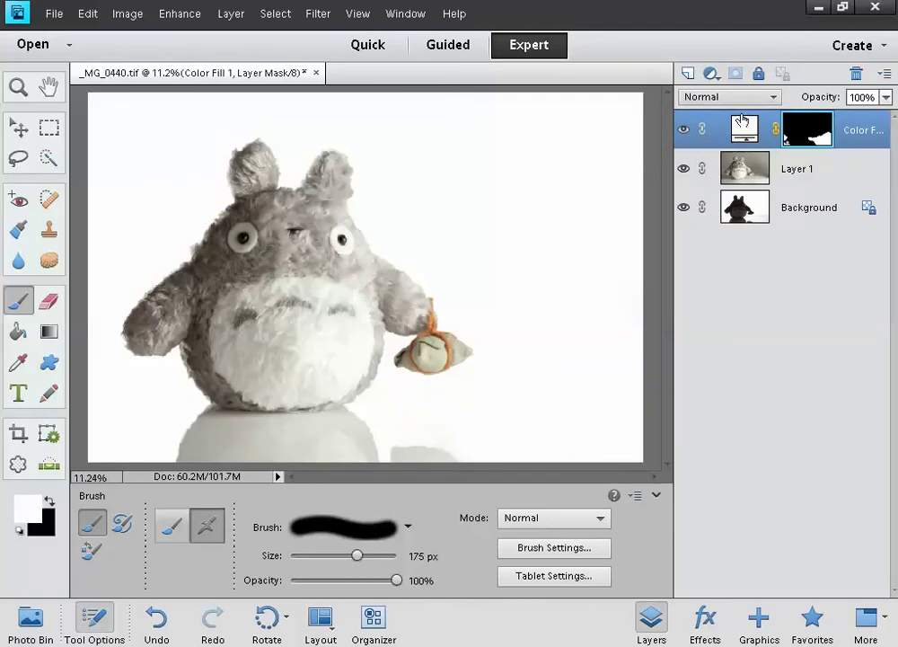
Add a Threshold adjustment layer above the color fill layer with the threshold level at 255.
click(712, 72)
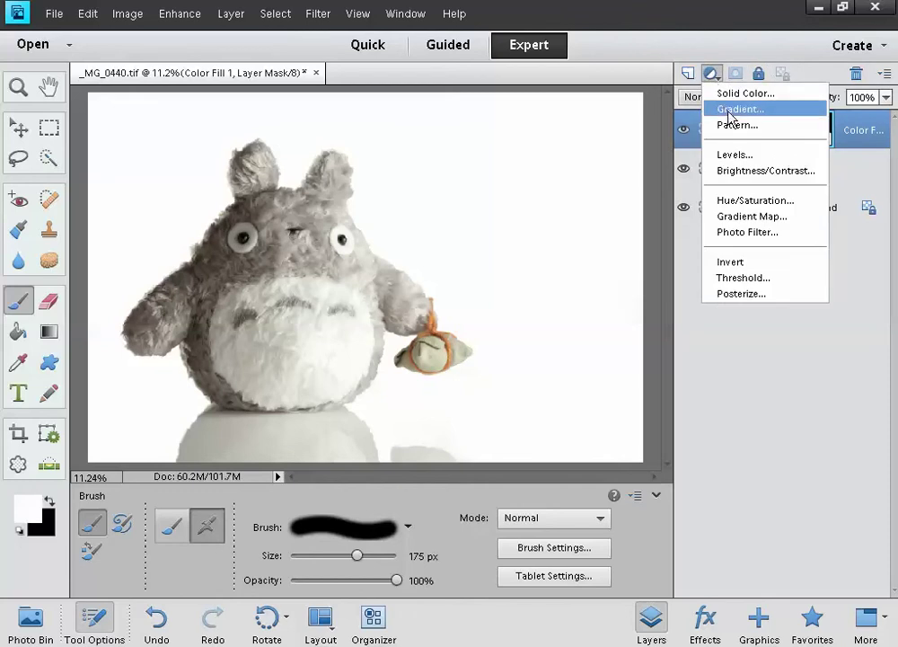
click(745, 278)
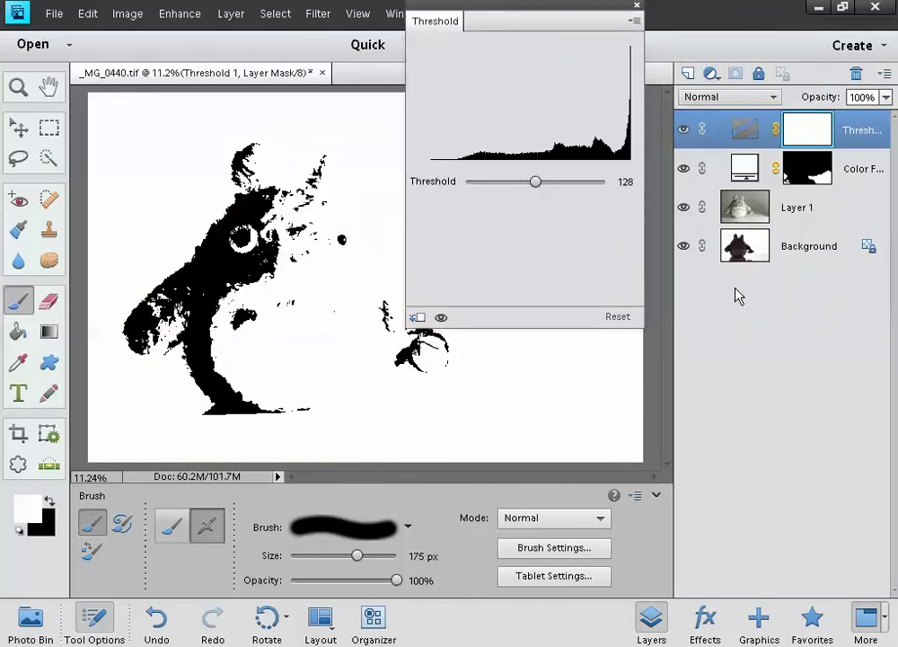
drag(536, 182, 638, 202)
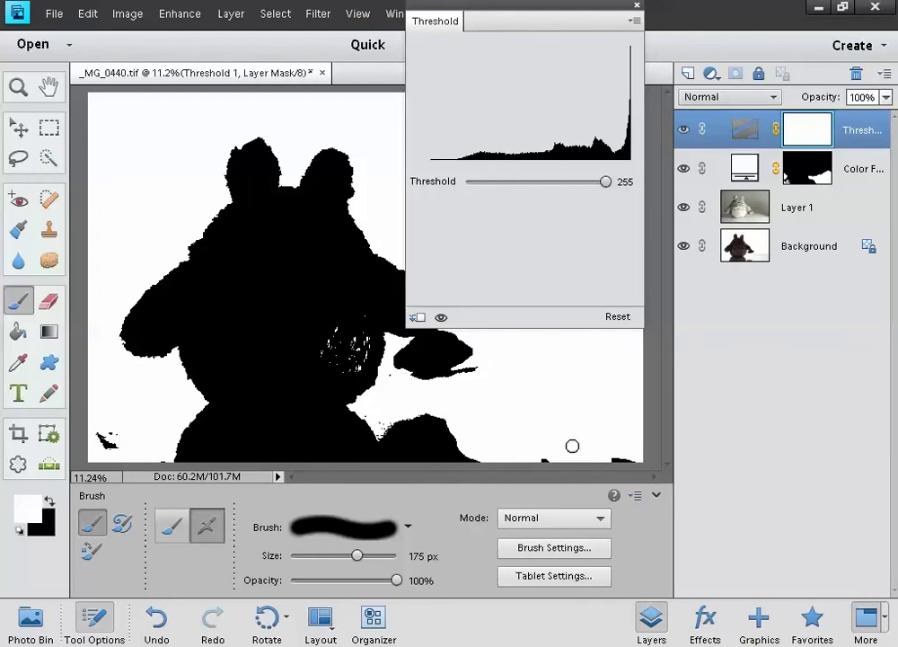
Paint out the remaining black patches along the right edge and in both lower corners on the color fill layer's mask.
click(637, 6)
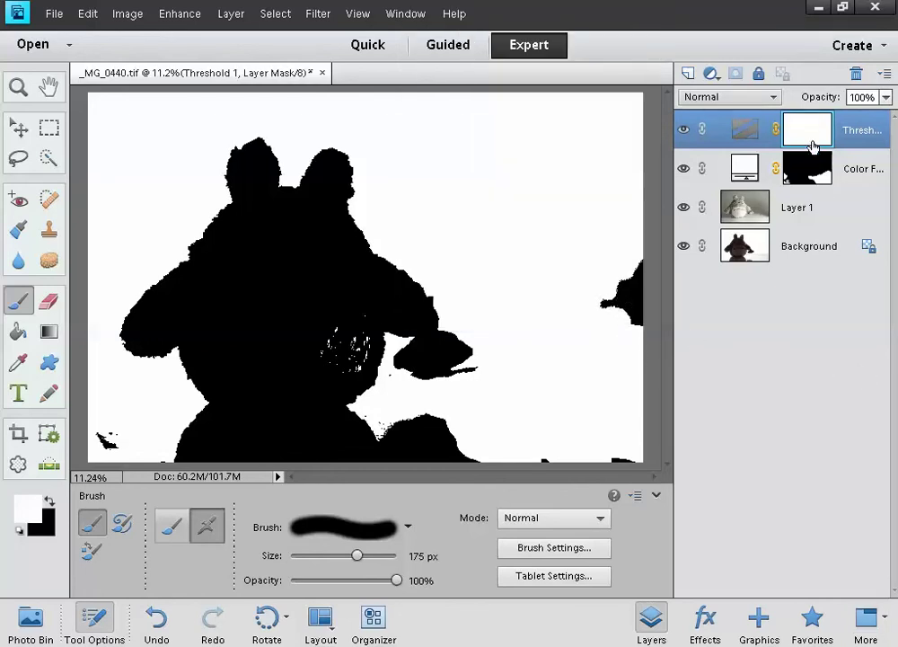
click(807, 173)
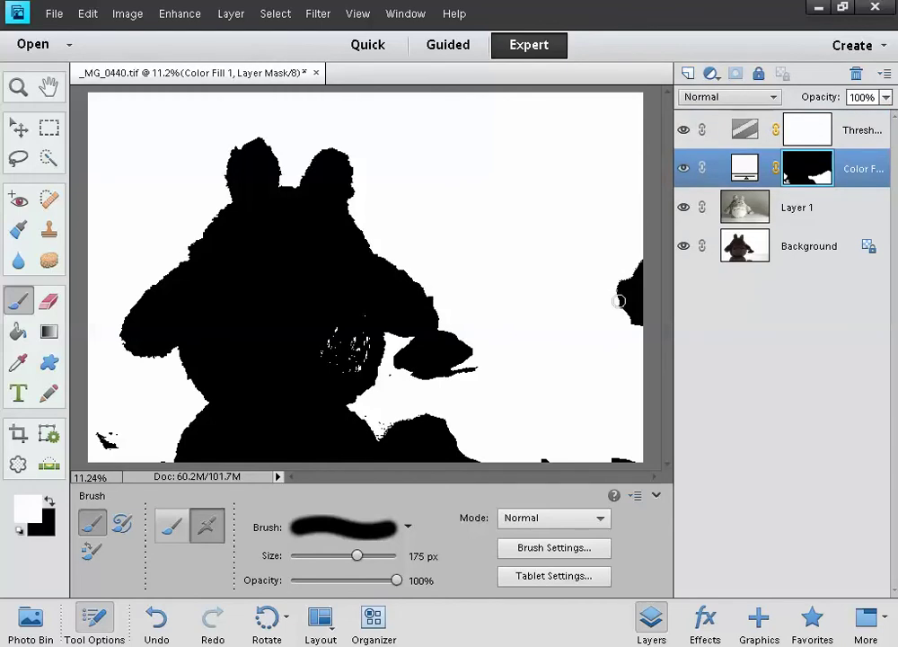
mouse_move(630, 316)
mouse_down()
mouse_move(640, 284)
mouse_move(623, 285)
mouse_move(654, 249)
mouse_up()
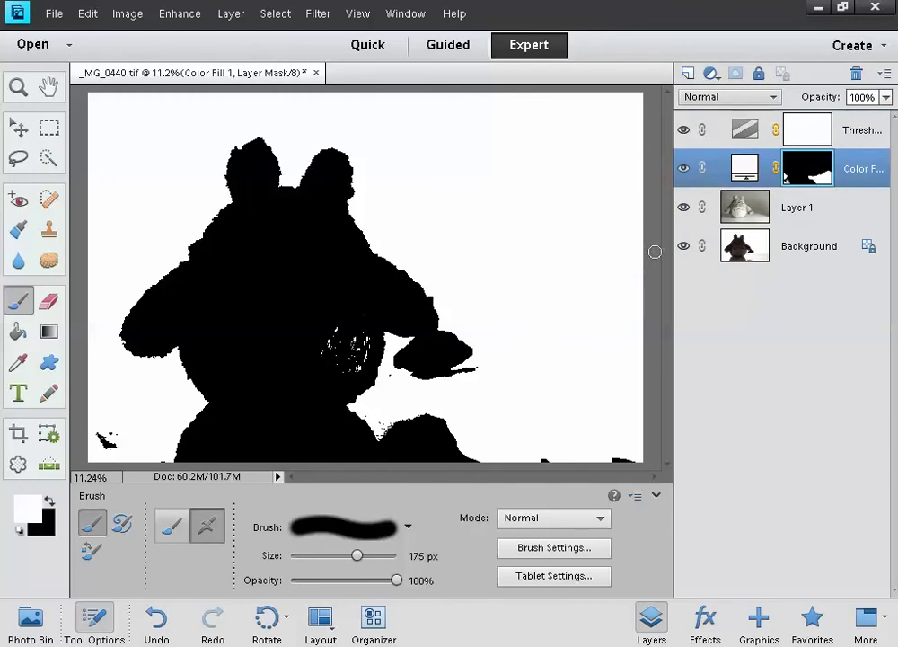
drag(546, 455, 642, 460)
drag(116, 439, 94, 423)
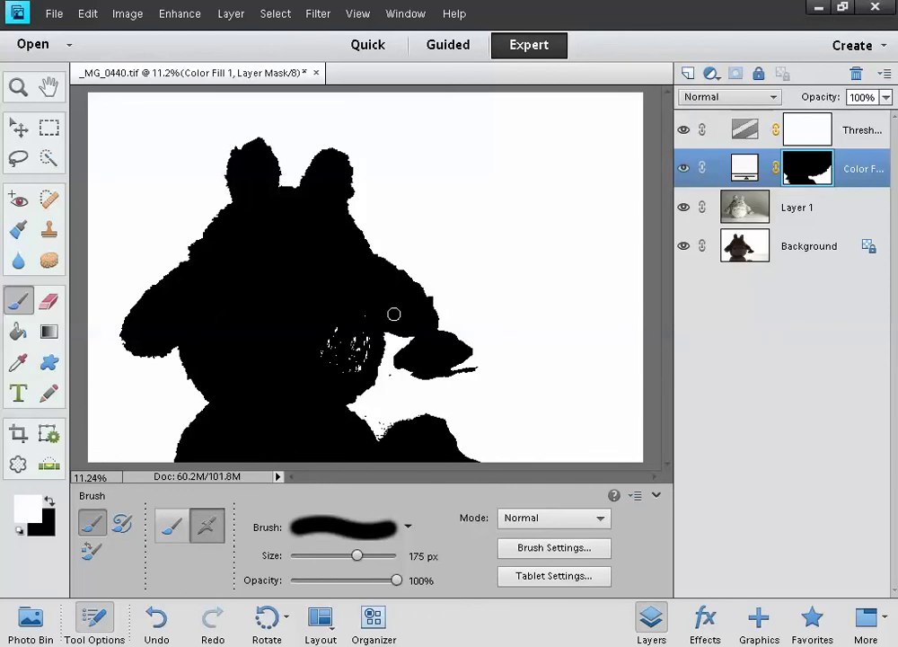
Select Layer 1 and compare the image with and without the Threshold layer to examine the floor around the toy and bag.
click(828, 212)
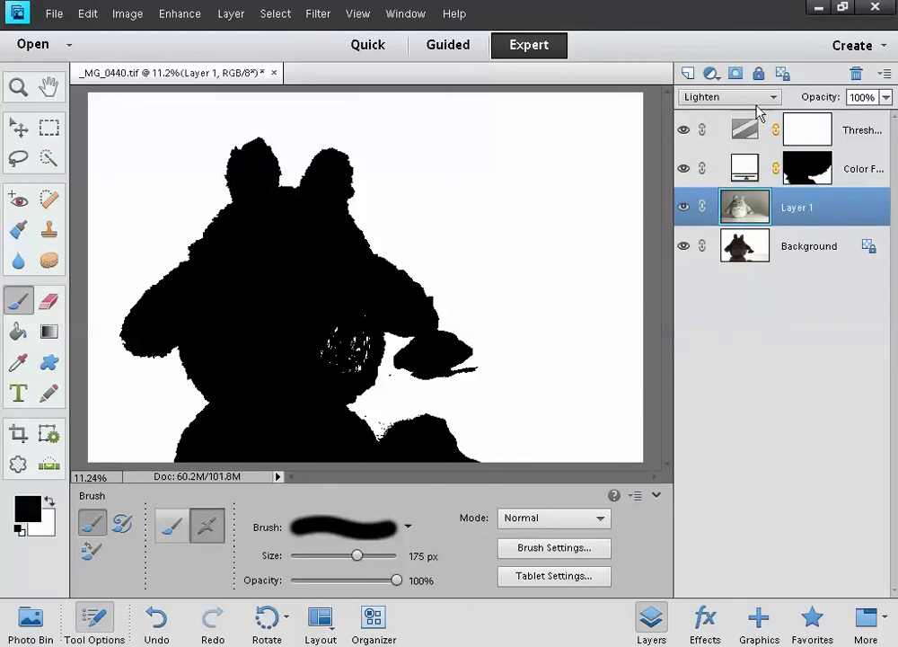
click(712, 75)
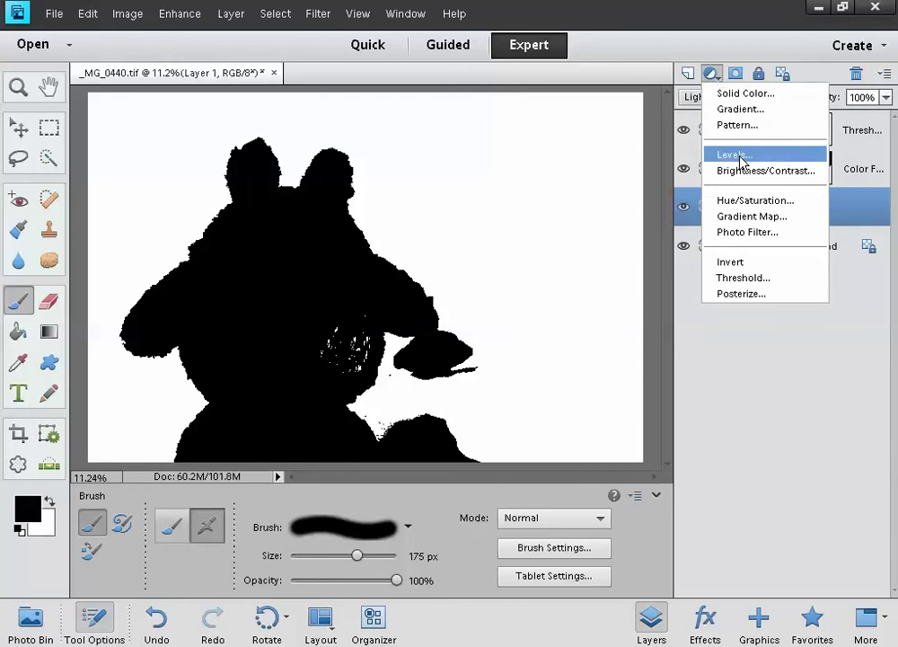
click(796, 351)
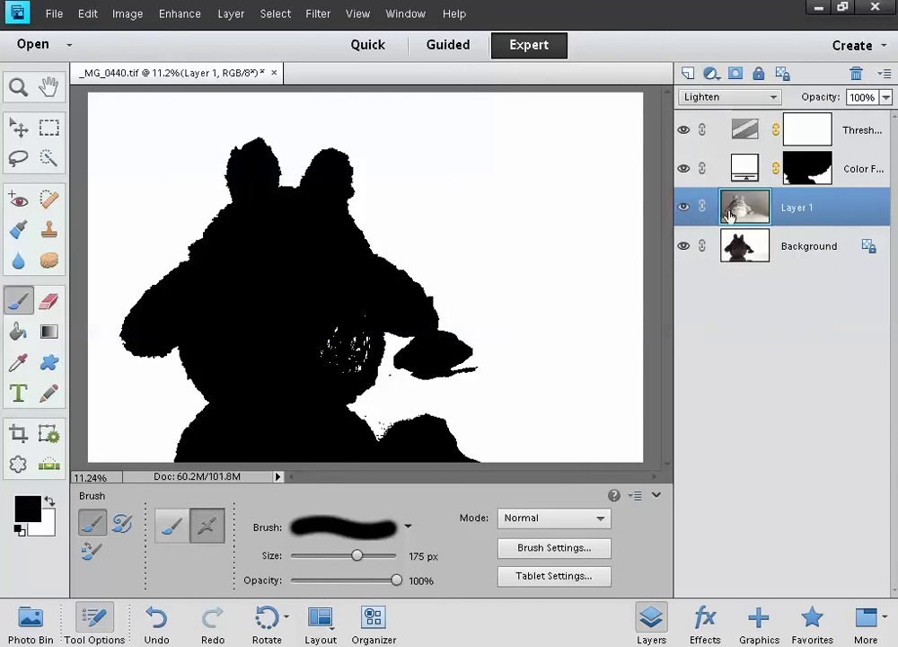
click(683, 132)
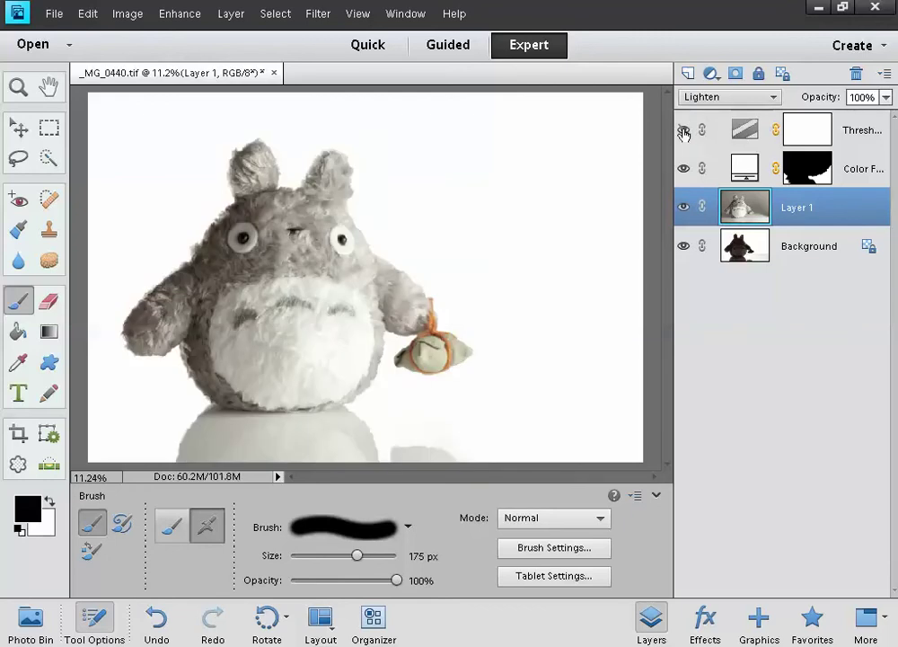
click(683, 132)
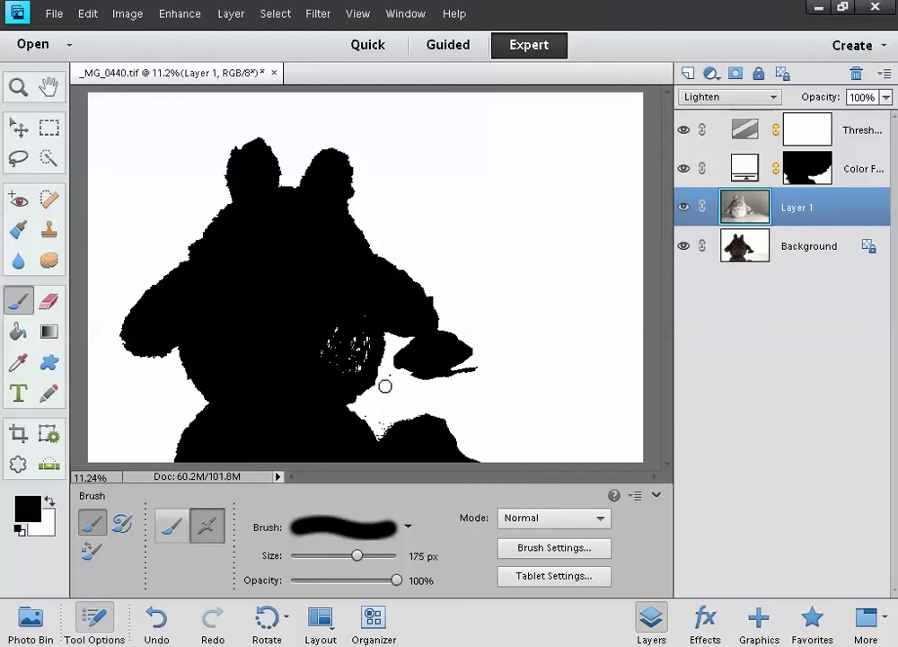
click(683, 131)
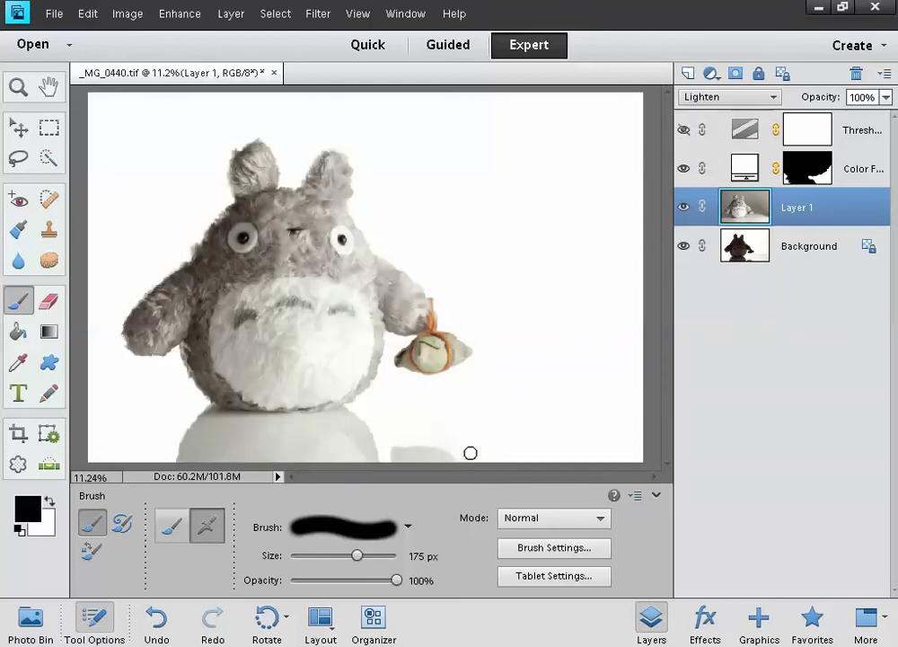
click(684, 130)
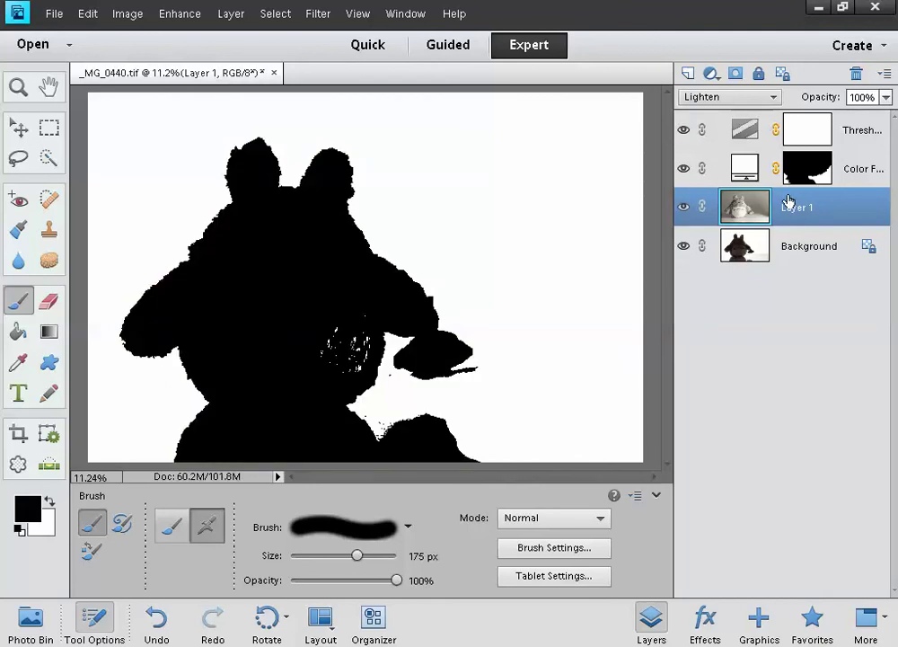
Add a Levels adjustment layer above Layer 1 with the white input level at 244, and invert its mask to black.
click(711, 74)
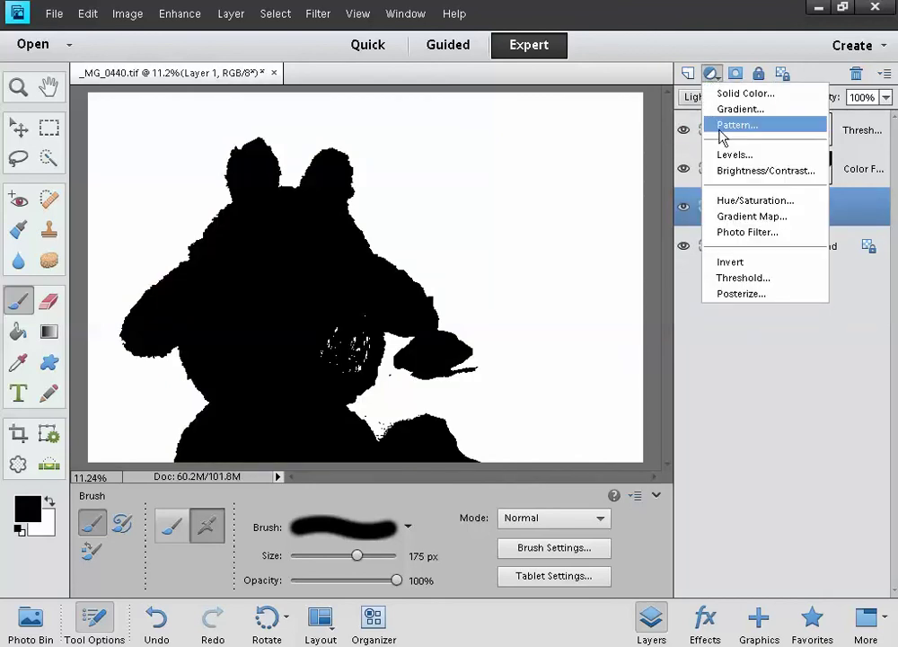
click(733, 155)
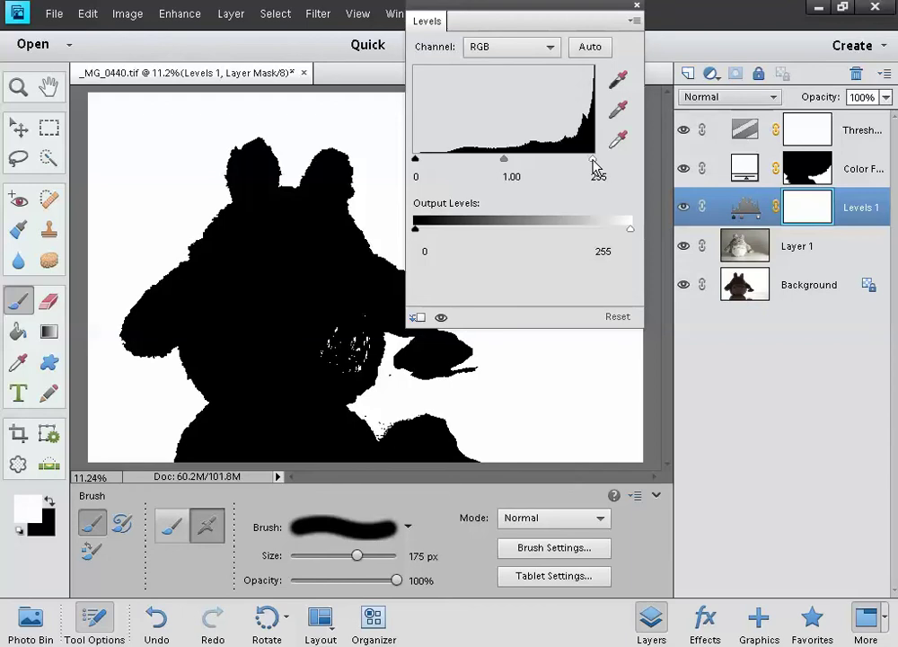
drag(592, 166, 588, 167)
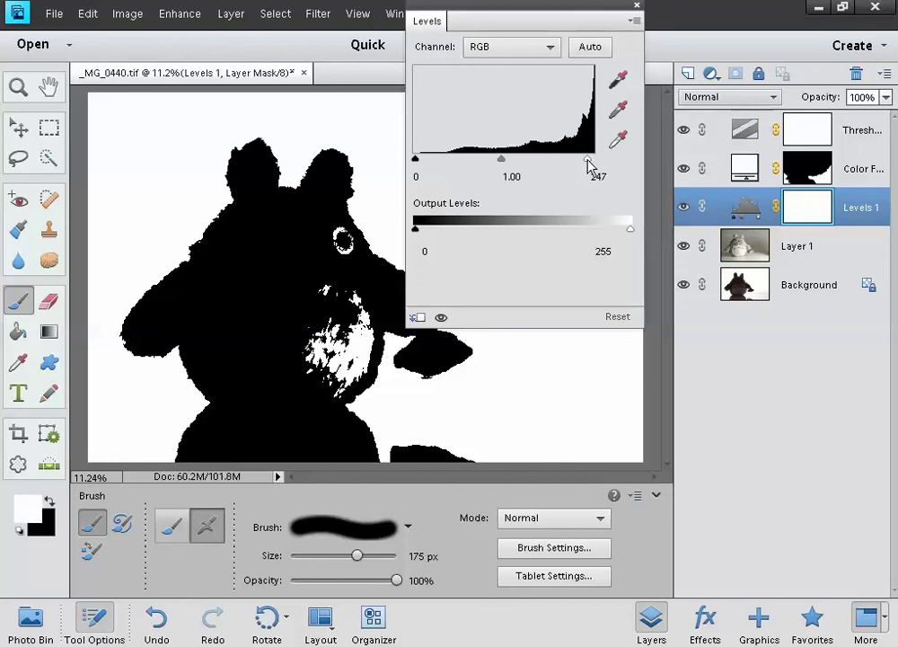
drag(588, 166, 585, 171)
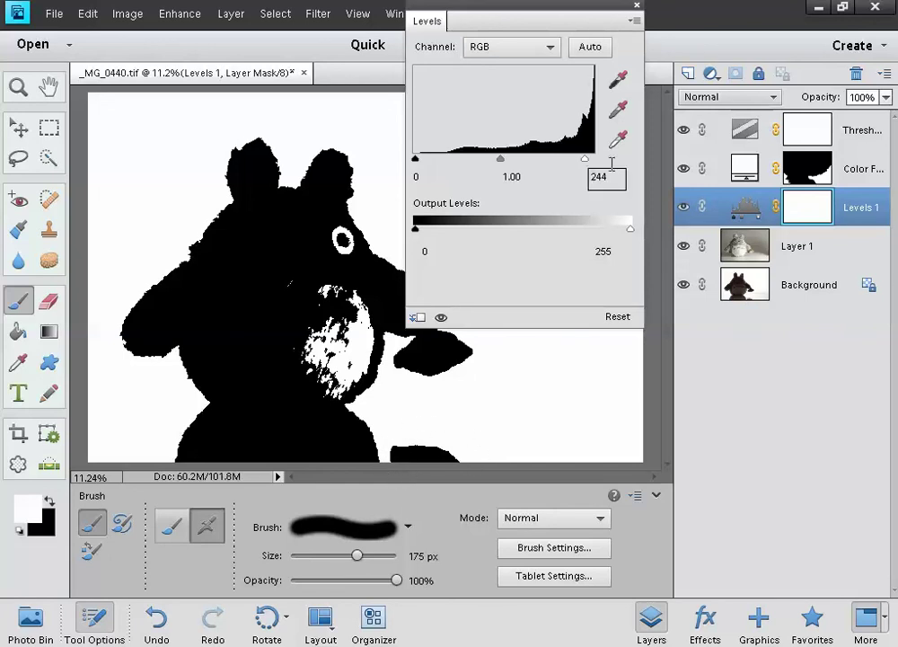
click(638, 9)
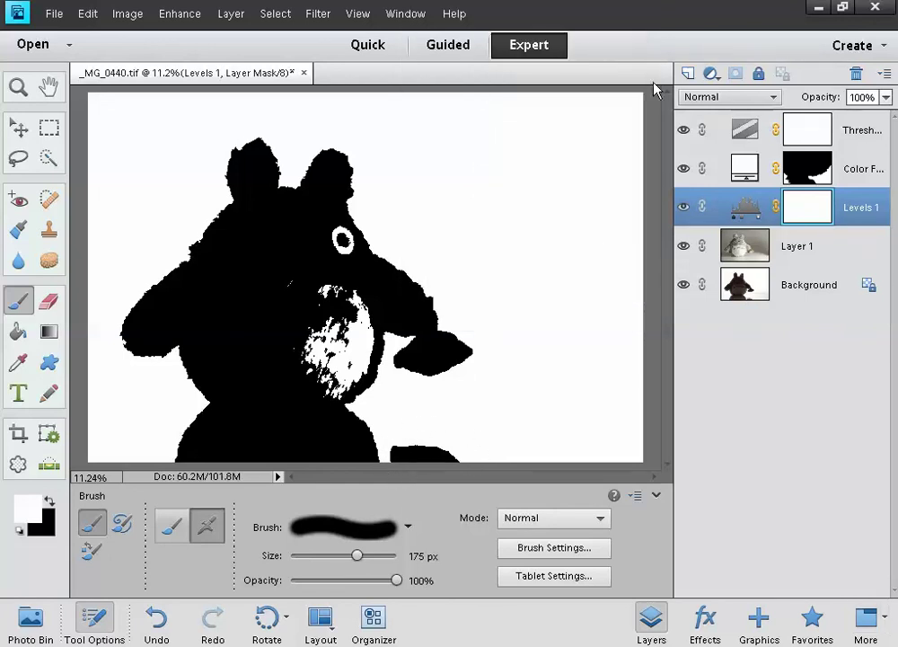
click(803, 207)
key(ctrl+i)
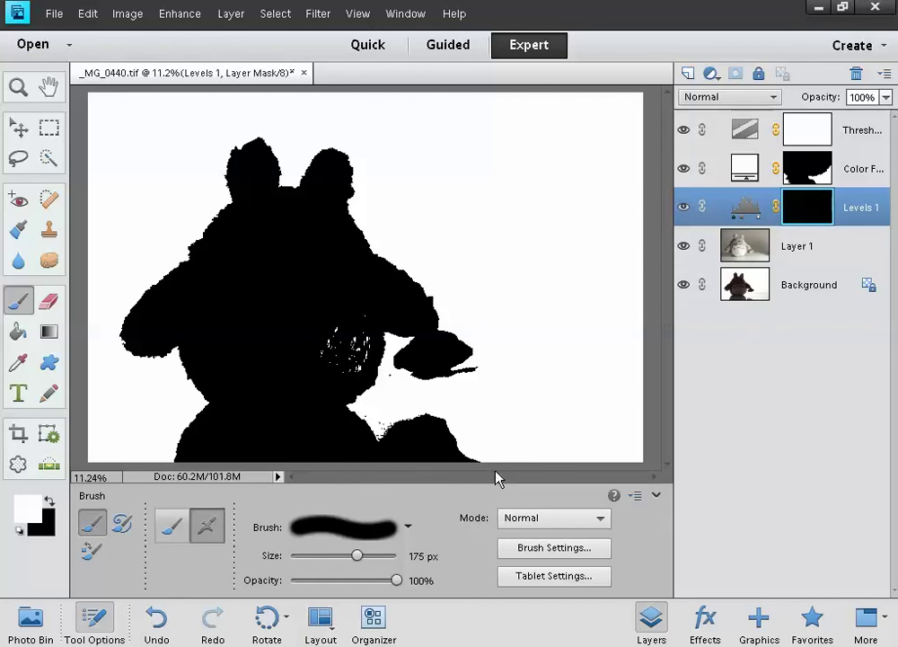
Paint the Levels mask white over the gray floor around the bag's reflection with a 400 px brush.
key(bracketright)
key(bracketright)
key(bracketright)
key(bracketright)
mouse_move(476, 455)
mouse_down()
mouse_move(444, 422)
mouse_move(441, 407)
mouse_move(475, 383)
mouse_move(437, 400)
mouse_move(398, 392)
mouse_move(392, 452)
mouse_up()
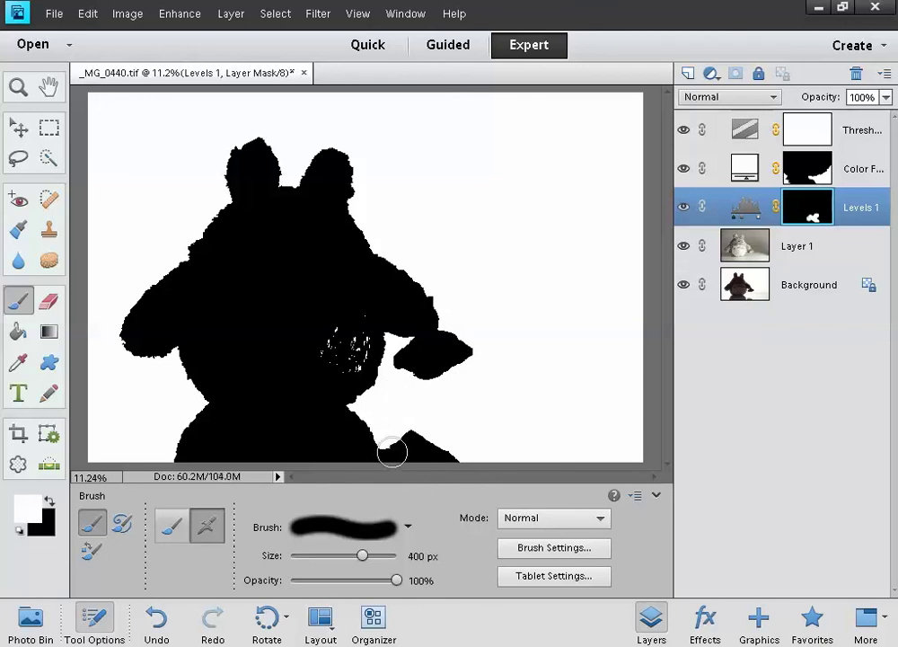
Clean up the remaining edges around the bag's reflection on the Levels mask with a 250 px brush, and hide the Threshold layer.
key(bracketleft)
key(bracketleft)
key(bracketleft)
key(bracketleft)
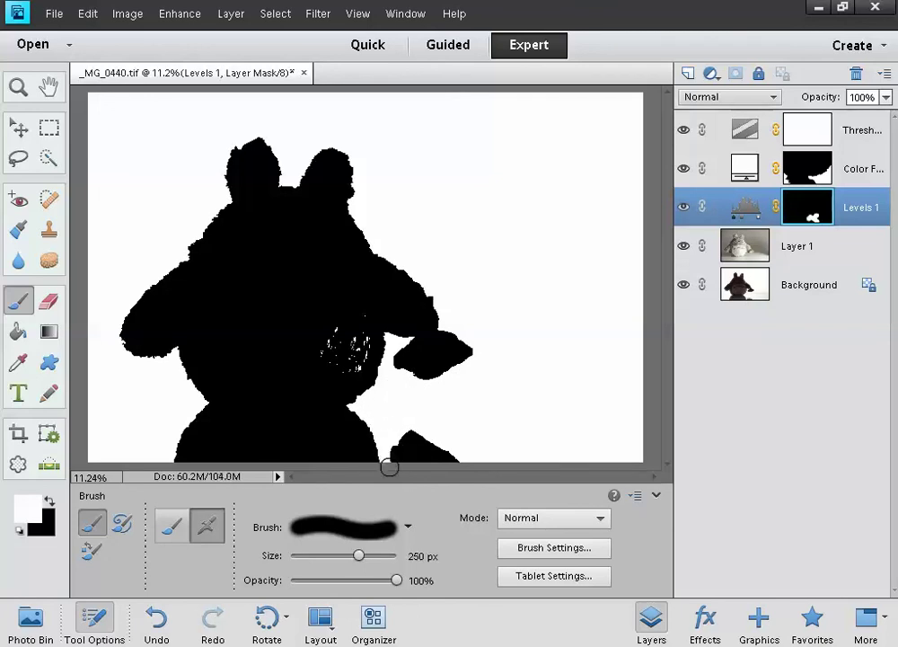
mouse_move(404, 431)
mouse_down()
mouse_move(447, 431)
mouse_move(458, 443)
mouse_up()
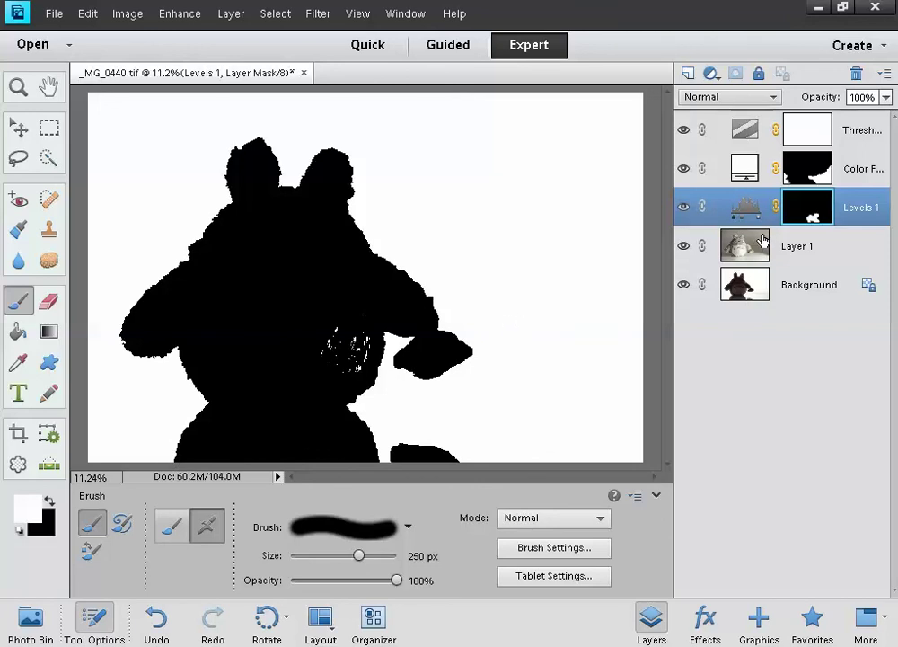
click(684, 131)
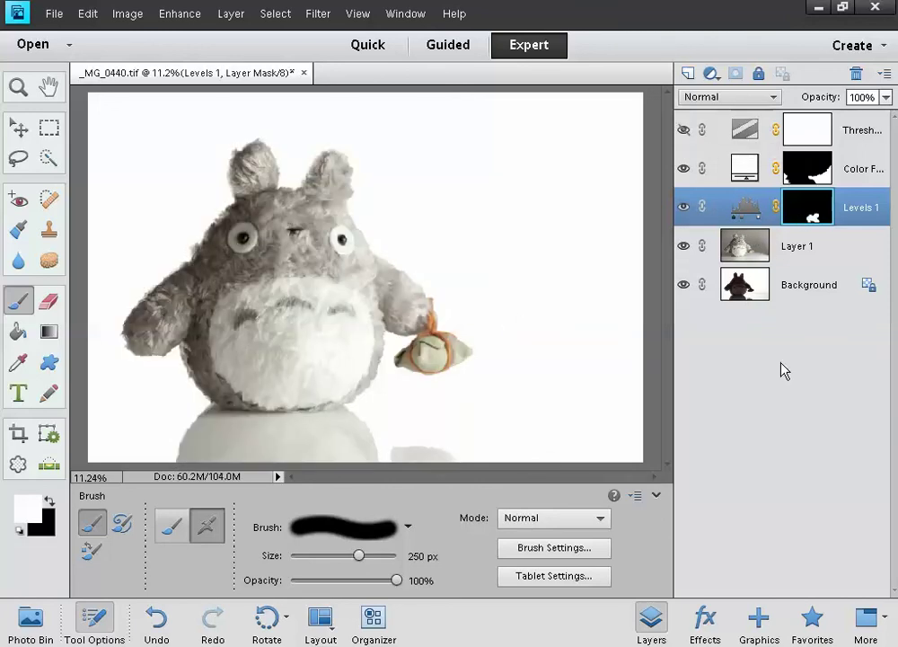